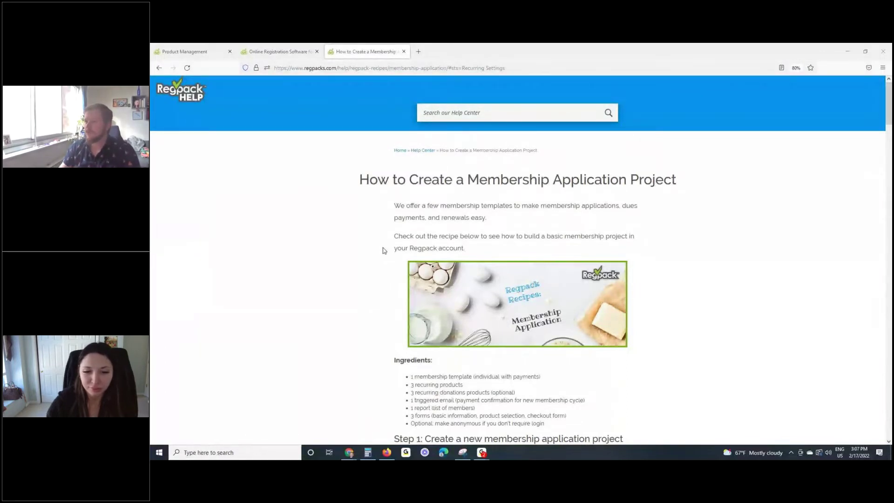
# - Read the membership application recipe's introduction, ingredients list and Step 1 on creating a new membership project
pyautogui.scroll(-2, 384, 249)
pyautogui.scroll(-1, 384, 251)
pyautogui.scroll(-1, 383, 250)
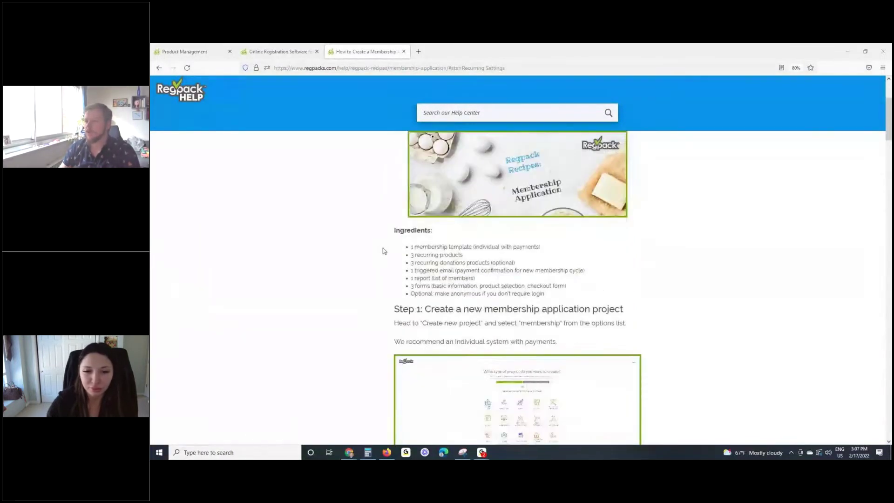
pyautogui.scroll(4, 385, 250)
pyautogui.scroll(-2, 385, 250)
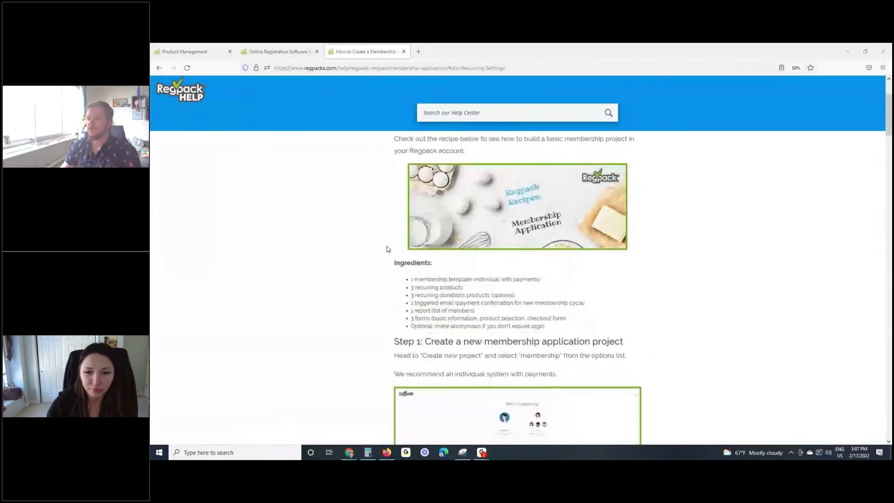
pyautogui.scroll(-2, 391, 250)
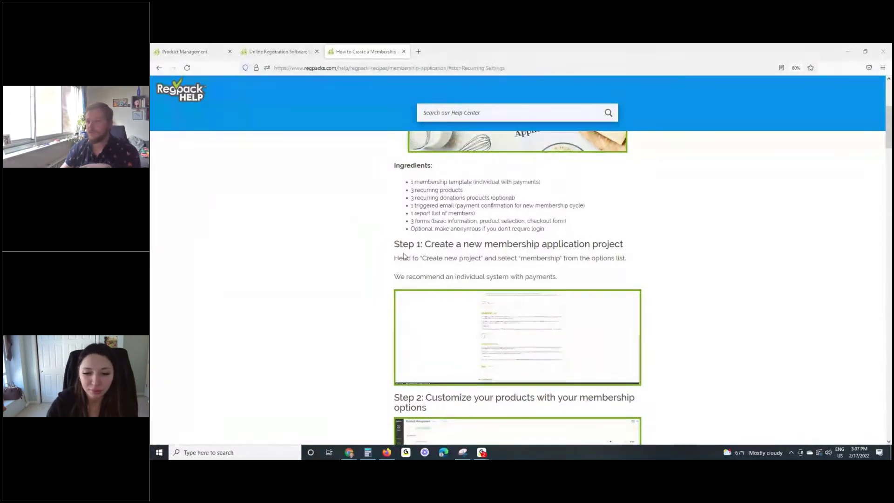
pyautogui.scroll(-1, 401, 254)
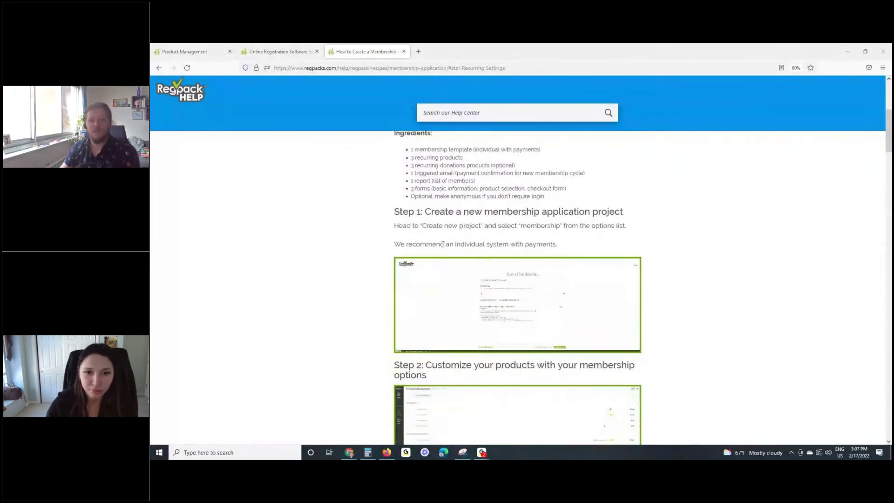
pyautogui.scroll(-1, 453, 256)
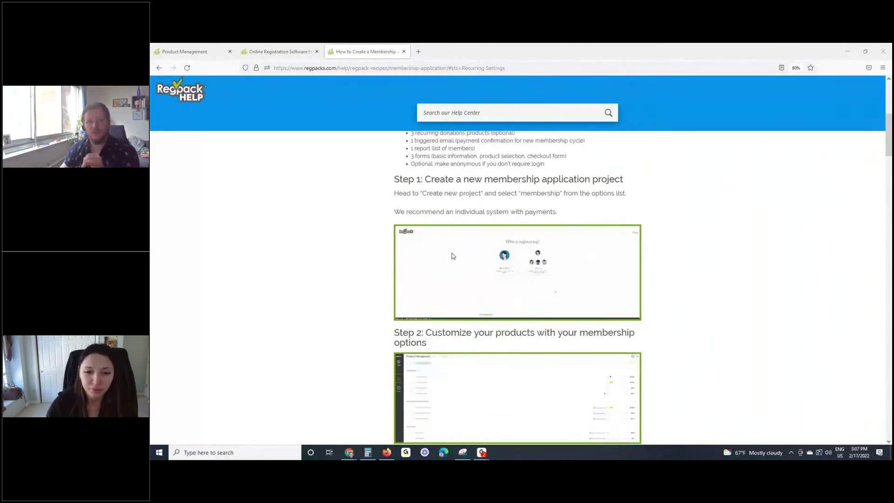
pyautogui.scroll(-1, 504, 290)
pyautogui.scroll(-3, 500, 285)
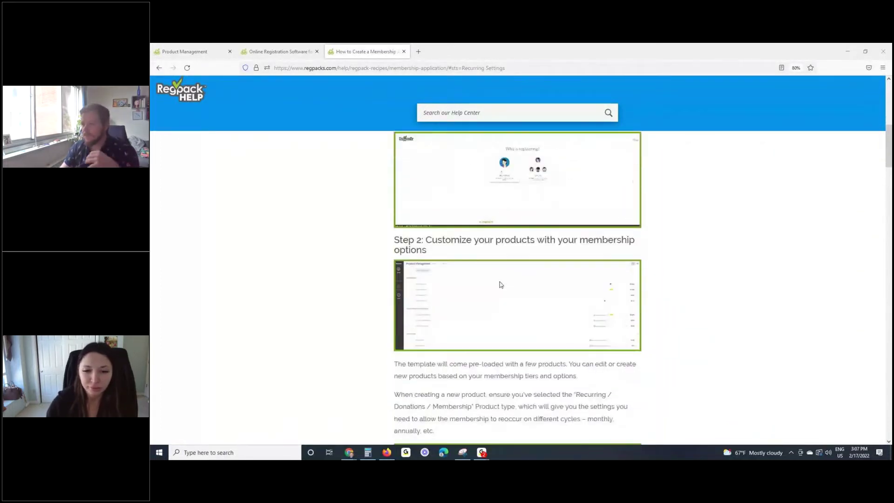
# - Review Step 2 of the recipe on customizing products with membership options, including product type, category, name and price
pyautogui.scroll(1, 481, 247)
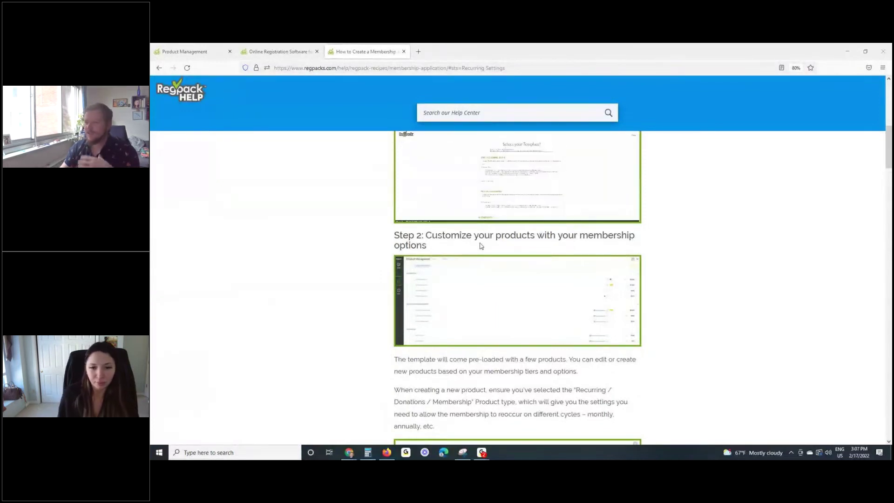
pyautogui.scroll(-1, 483, 248)
pyautogui.scroll(-1, 486, 251)
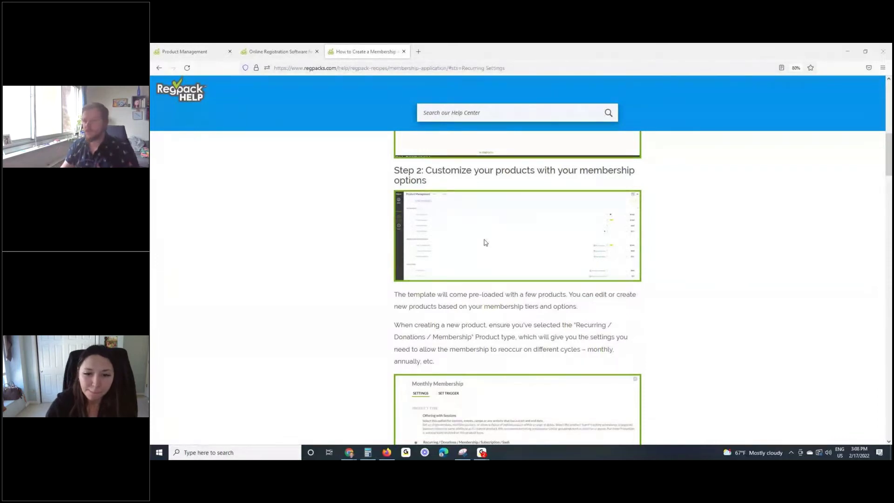
pyautogui.scroll(-2, 477, 258)
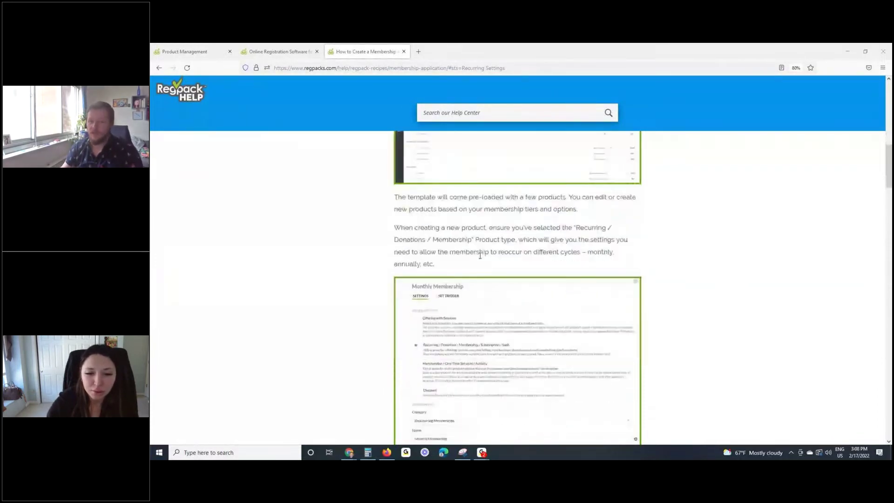
pyautogui.scroll(2, 471, 236)
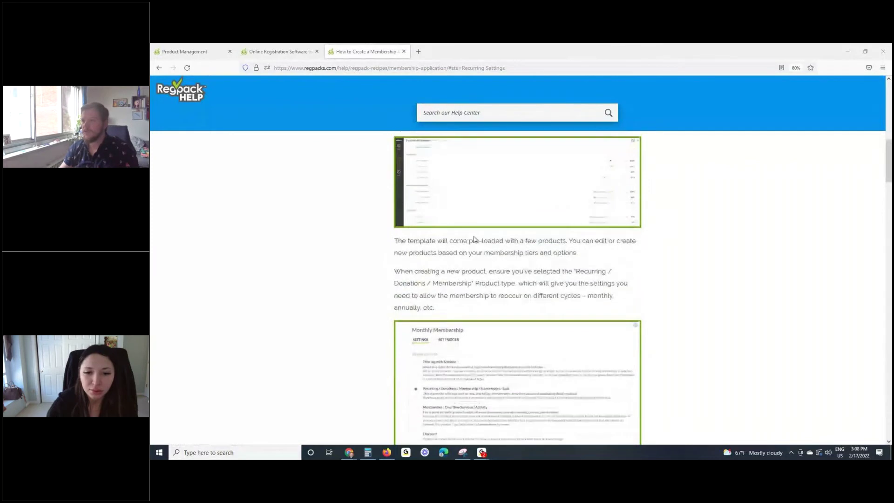
pyautogui.scroll(-2, 479, 243)
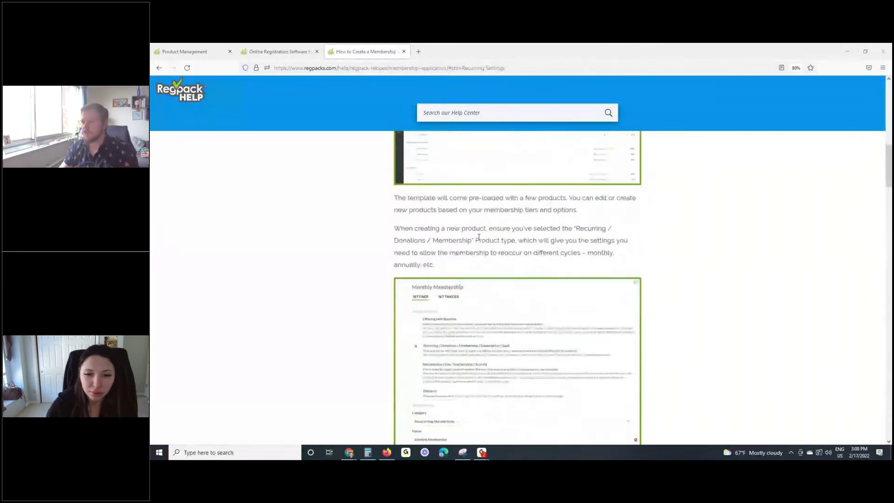
pyautogui.scroll(-2, 485, 251)
pyautogui.scroll(-2, 485, 251)
pyautogui.scroll(-1, 485, 251)
pyautogui.scroll(2, 486, 251)
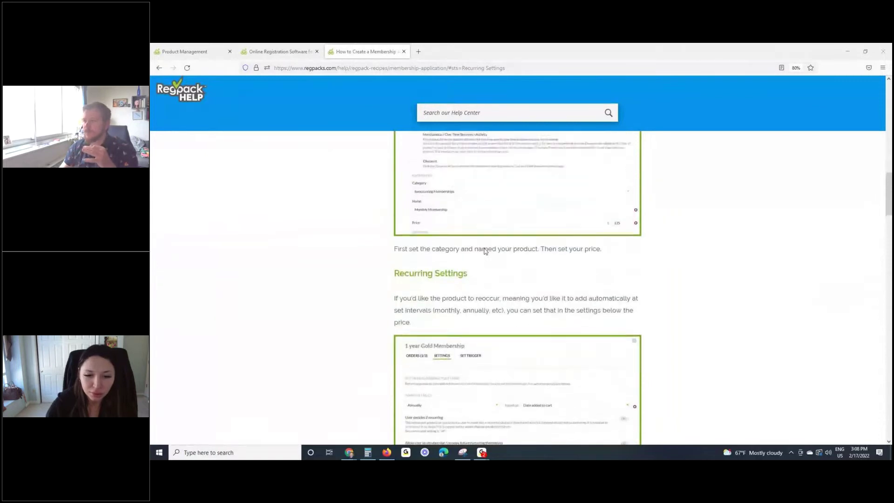
# - Examine the recipe's Recurring Settings, Autocharging and Upgrade / Downgrade sections for membership products
pyautogui.scroll(-5, 486, 251)
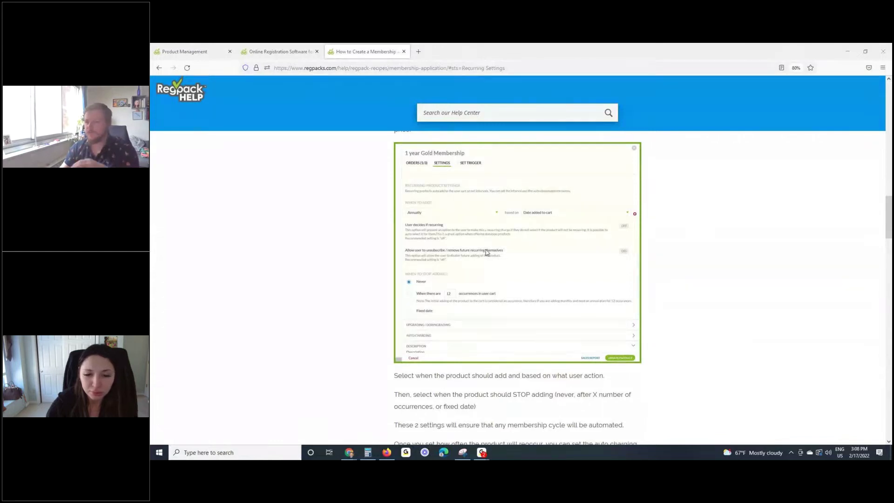
pyautogui.scroll(-3, 488, 254)
pyautogui.scroll(2, 499, 262)
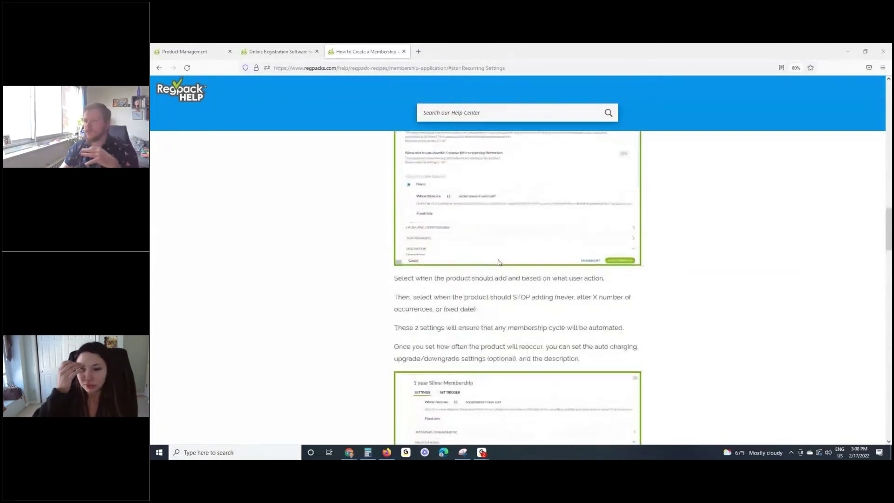
pyautogui.scroll(-5, 499, 262)
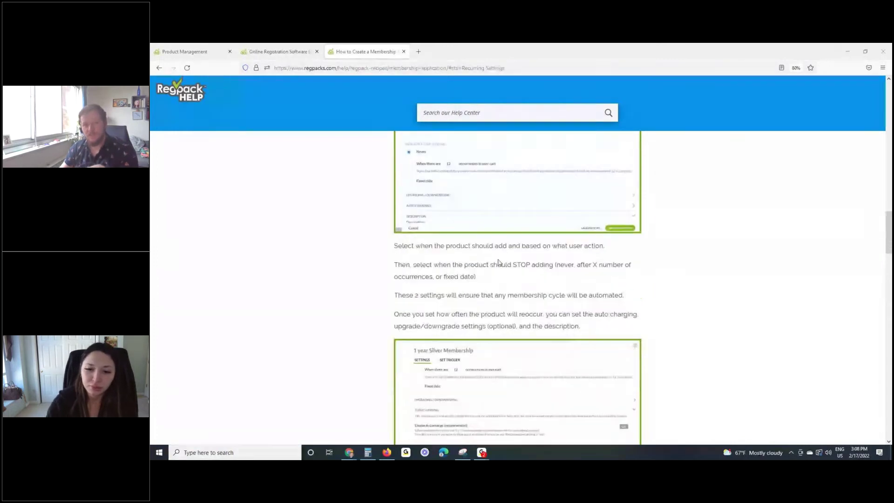
pyautogui.scroll(-5, 499, 258)
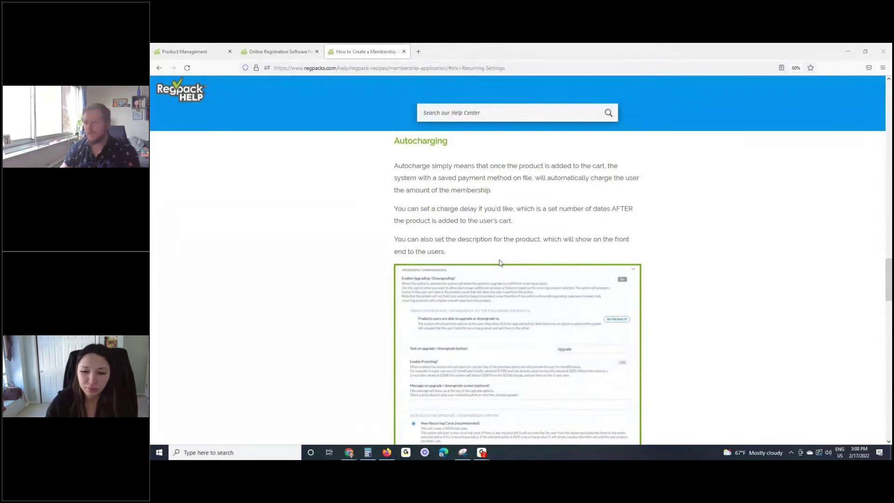
pyautogui.scroll(-4, 499, 263)
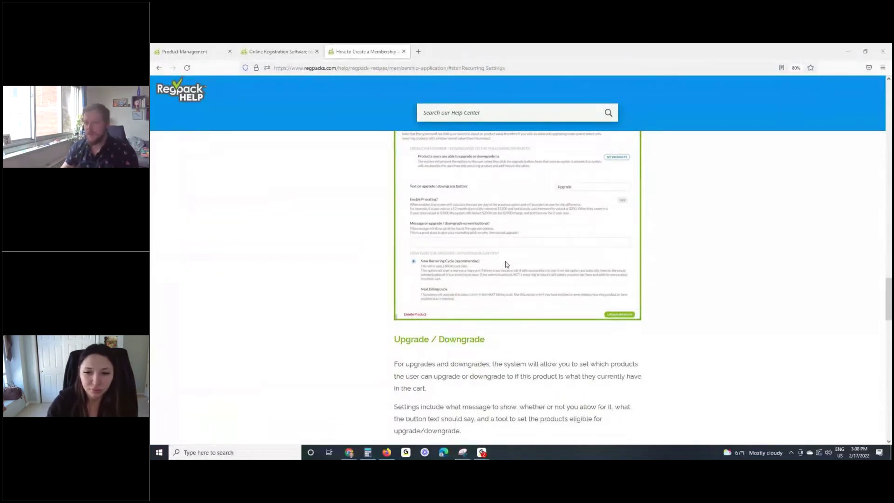
pyautogui.scroll(-2, 541, 277)
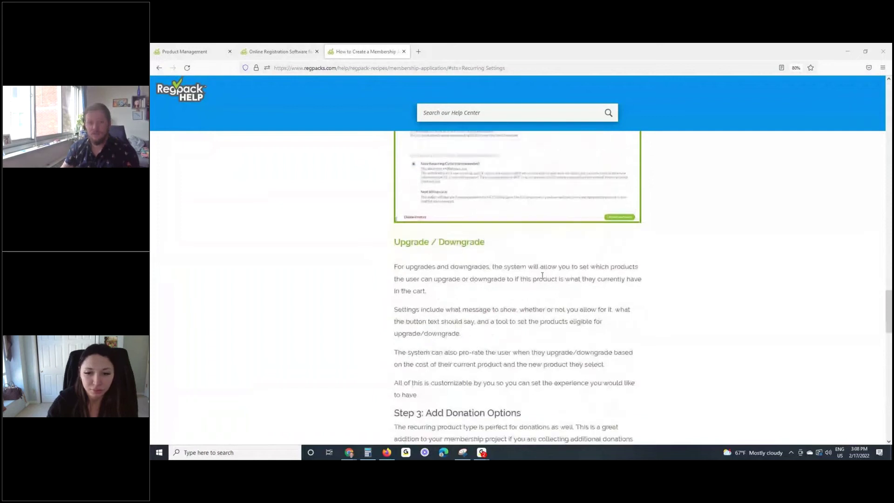
pyautogui.scroll(-1, 507, 276)
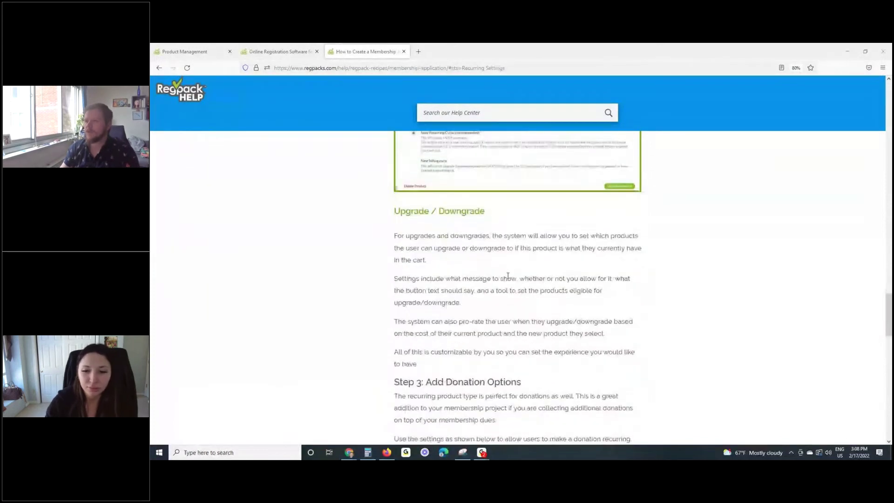
pyautogui.scroll(-2, 507, 276)
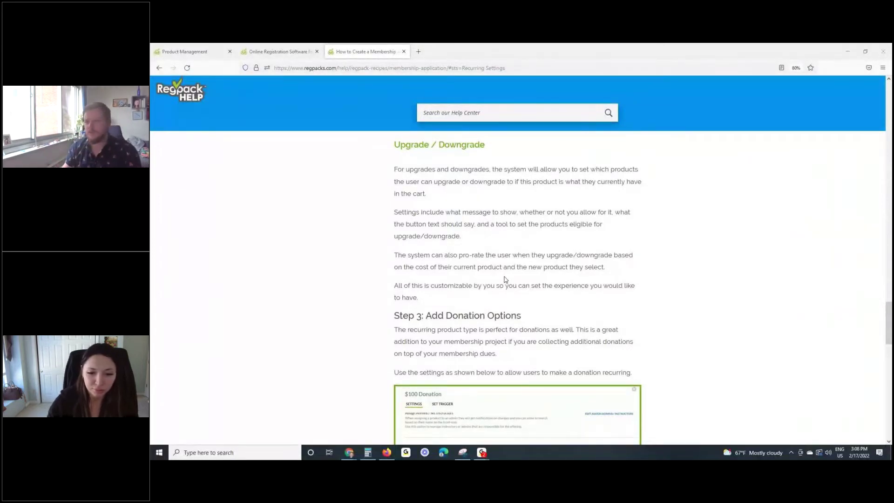
# - Review Step 3 of the recipe on adding donation options with the recurring product type
pyautogui.scroll(-3, 505, 279)
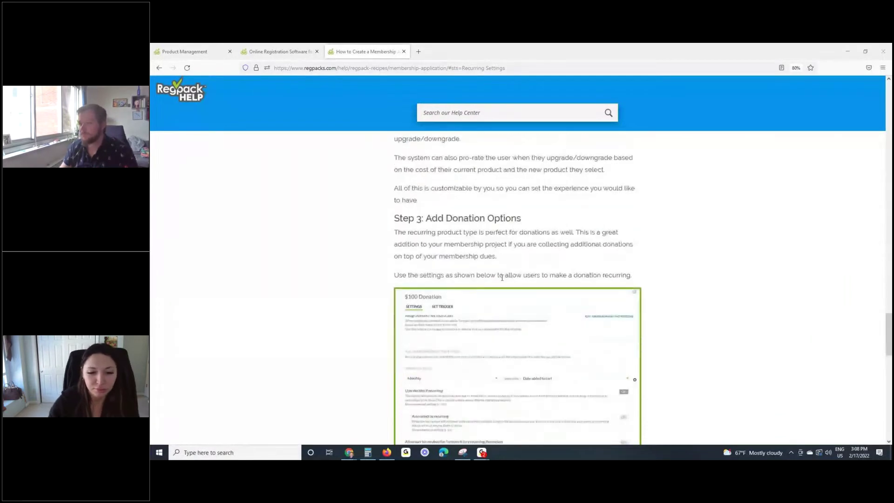
pyautogui.scroll(-1, 496, 280)
pyautogui.scroll(1, 494, 283)
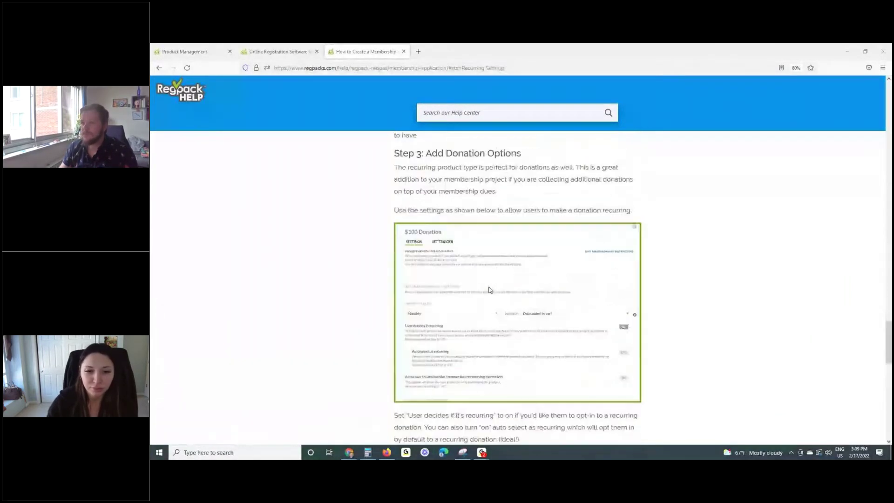
pyautogui.scroll(-1, 449, 194)
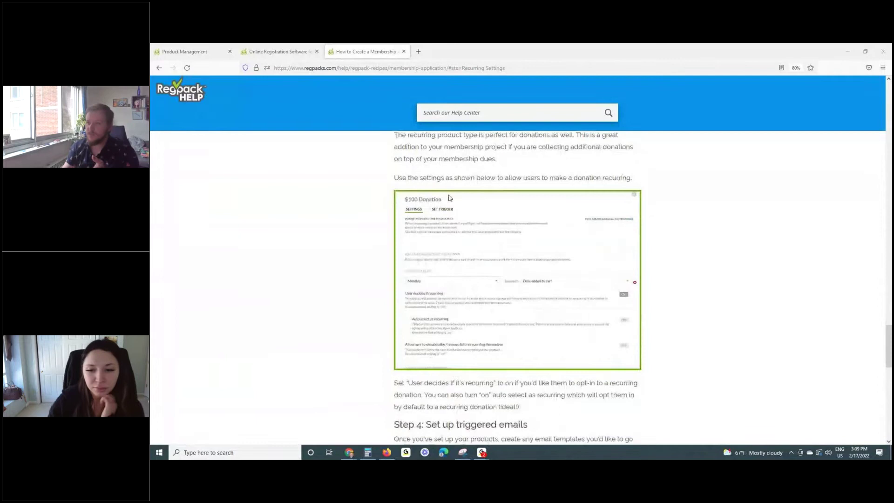
pyautogui.scroll(1, 450, 197)
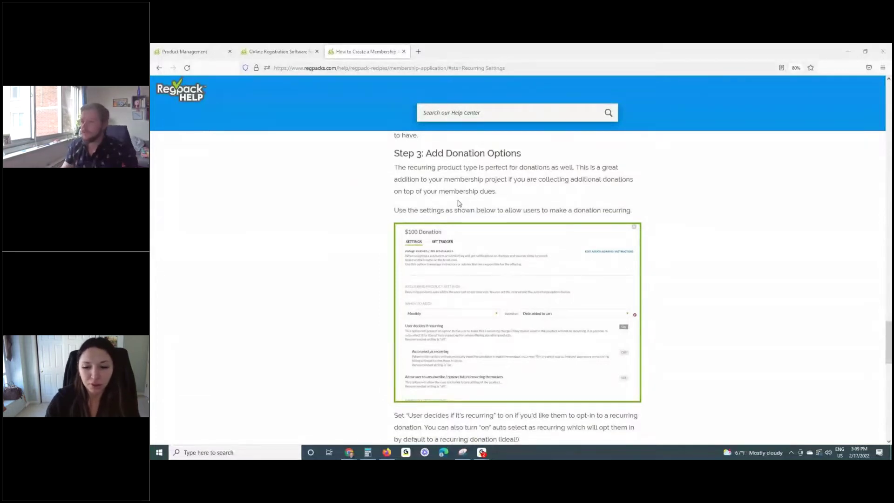
# - Read Step 4 on setting up triggered emails and Step 5 on embedding the membership application on a website
pyautogui.scroll(-3, 464, 282)
pyautogui.scroll(-3, 463, 281)
pyautogui.scroll(1, 464, 262)
pyautogui.scroll(-1, 467, 271)
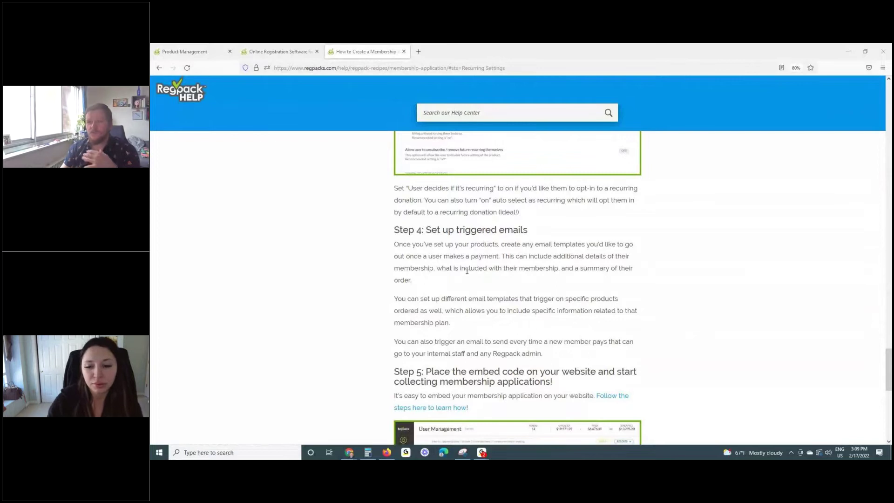
pyautogui.scroll(-1, 467, 270)
pyautogui.scroll(-1, 473, 271)
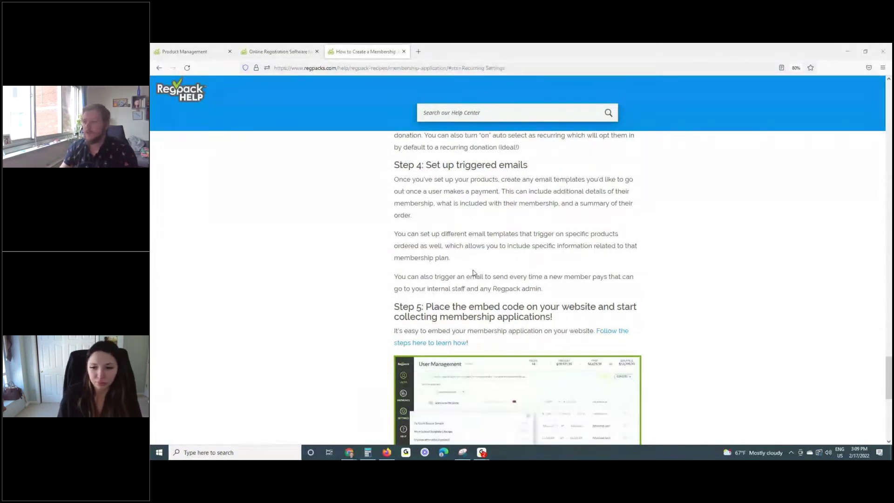
pyautogui.scroll(-3, 473, 280)
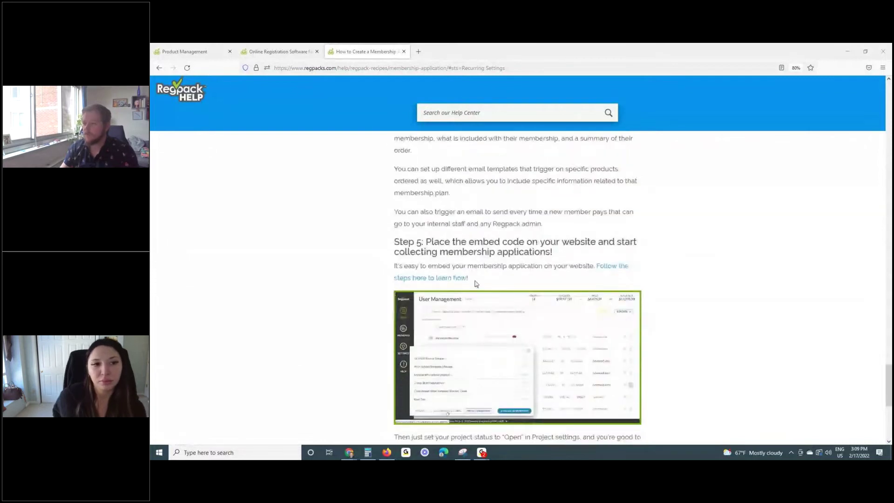
pyautogui.scroll(-2, 477, 285)
pyautogui.scroll(15, 478, 287)
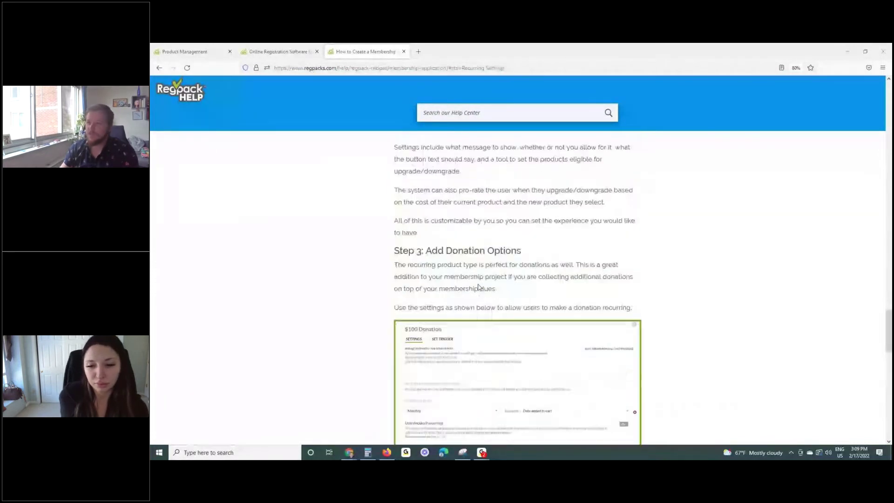
pyautogui.scroll(5, 478, 287)
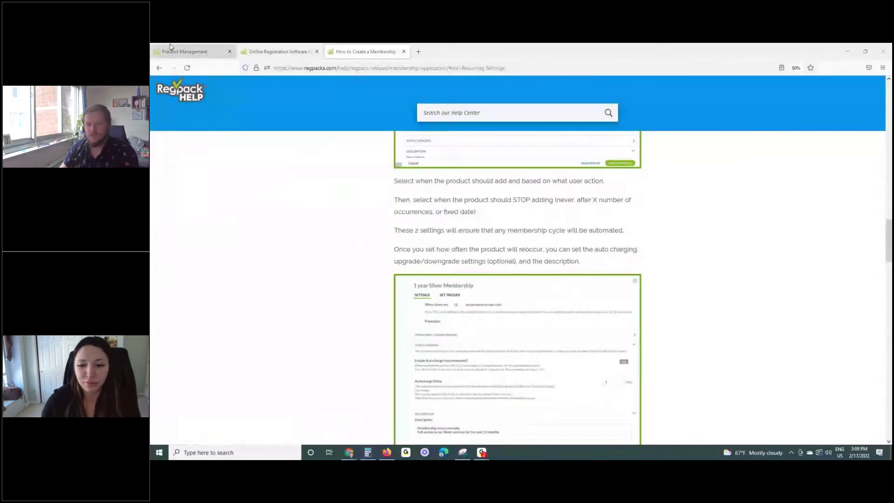
# - Switch to the Product Management page and close the project list covering it
pyautogui.click(175, 51)
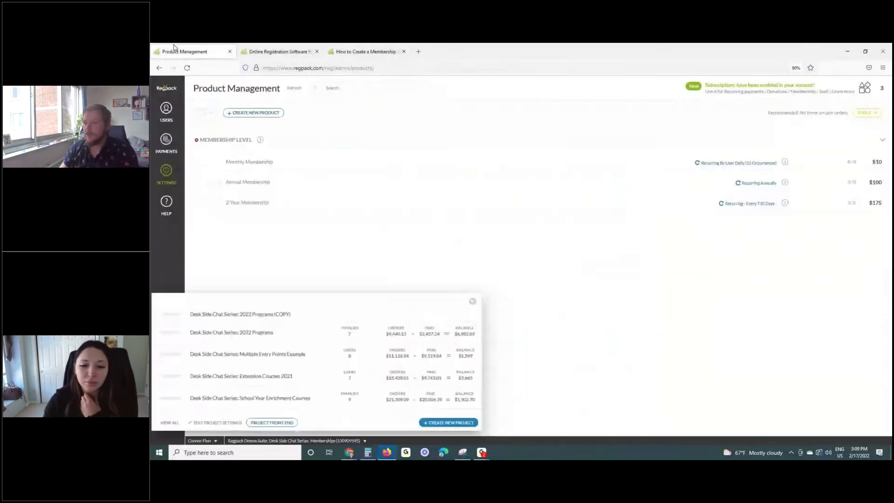
pyautogui.click(472, 302)
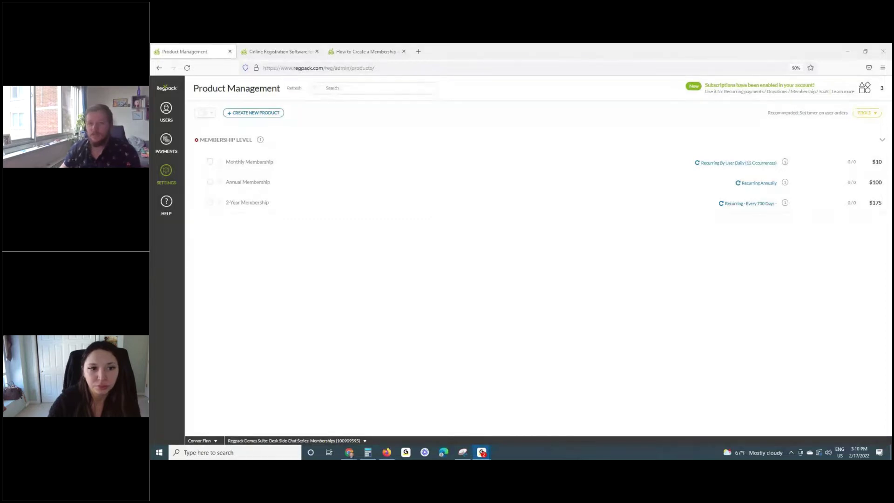
pyautogui.moveTo(267, 147)
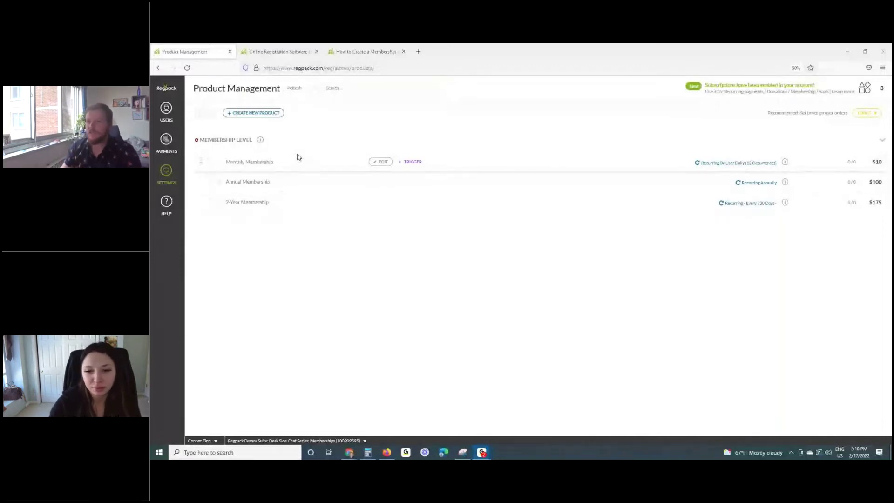
# - Open the project settings and start creating a new project to reach the project type choices
pyautogui.moveTo(166, 172)
pyautogui.click(231, 225)
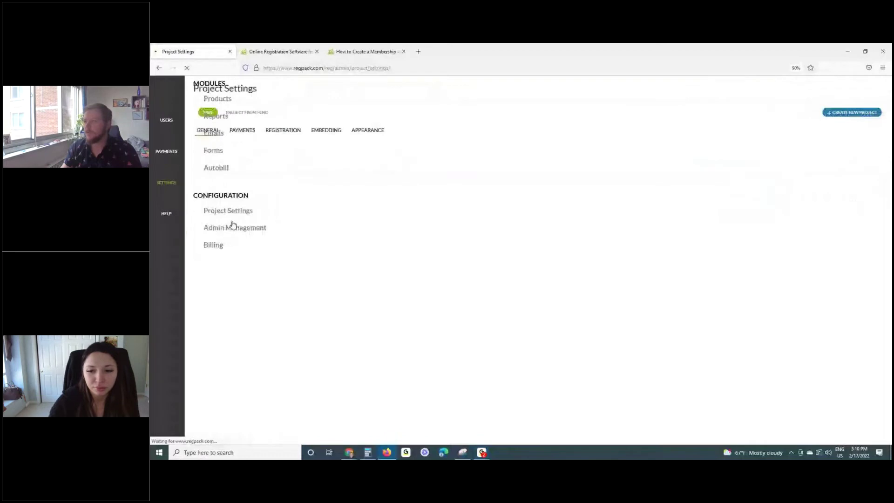
pyautogui.click(843, 113)
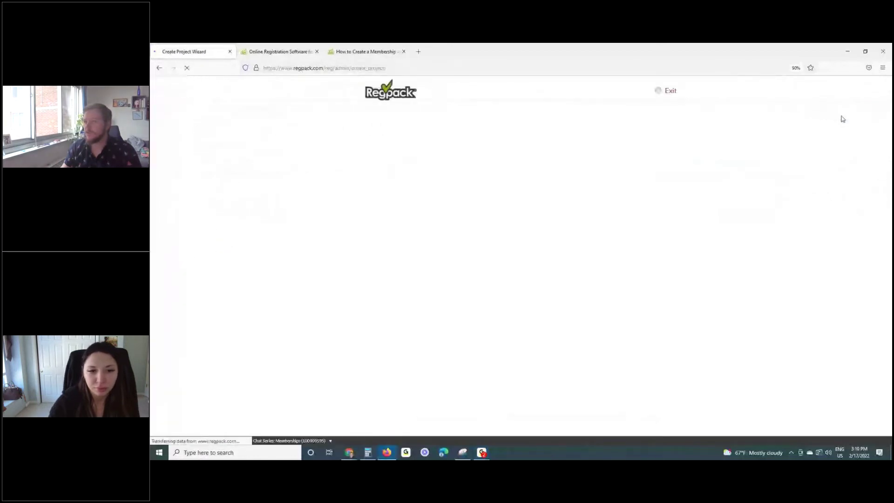
pyautogui.scroll(-1, 754, 252)
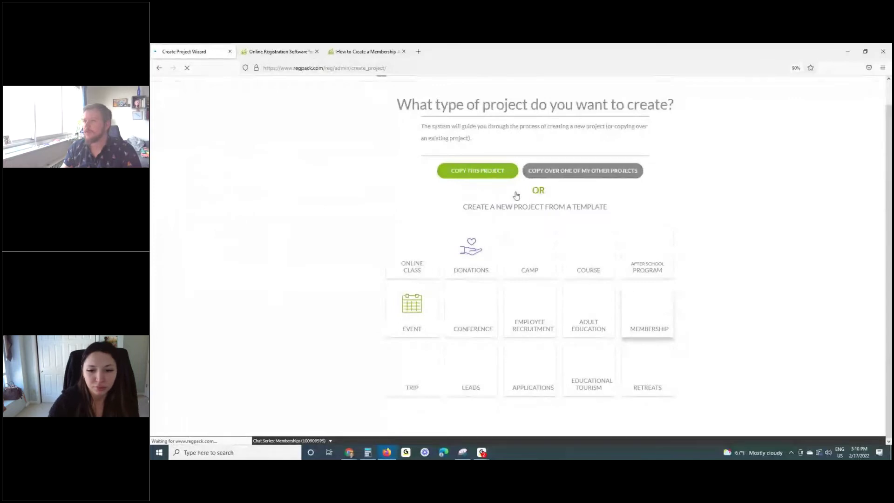
# - Choose the membership project type for individual registrants, browse the templates including Membership - USD and CAD, and exit the wizard
pyautogui.scroll(1, 757, 280)
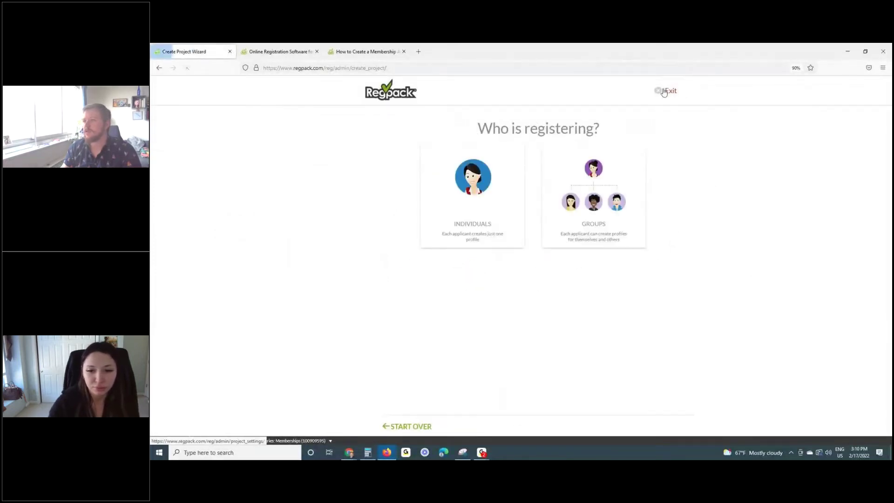
pyautogui.click(506, 193)
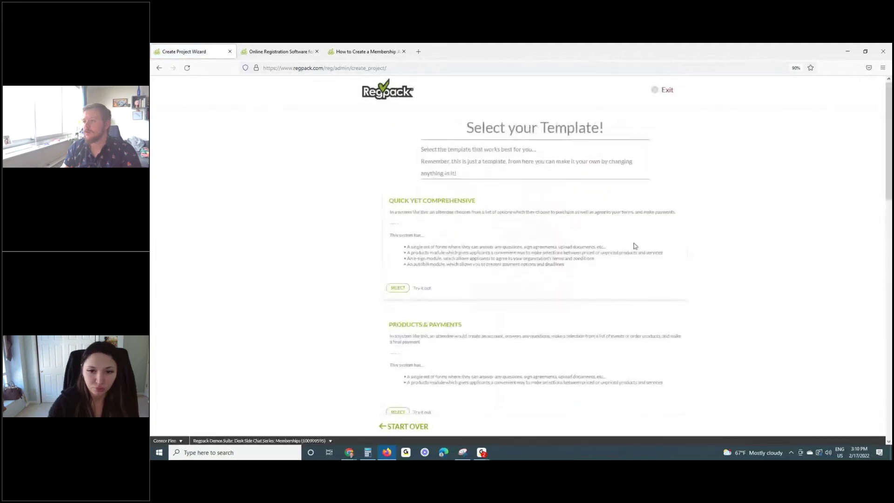
pyautogui.scroll(-10, 606, 243)
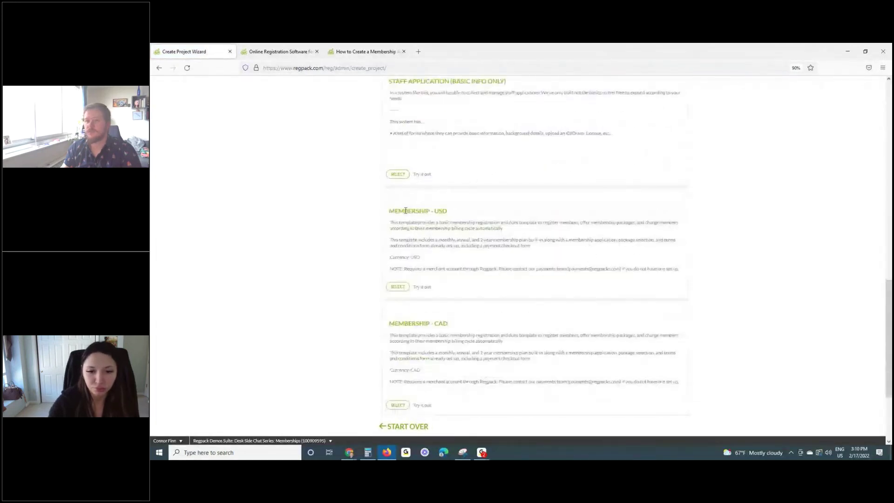
pyautogui.scroll(10, 425, 214)
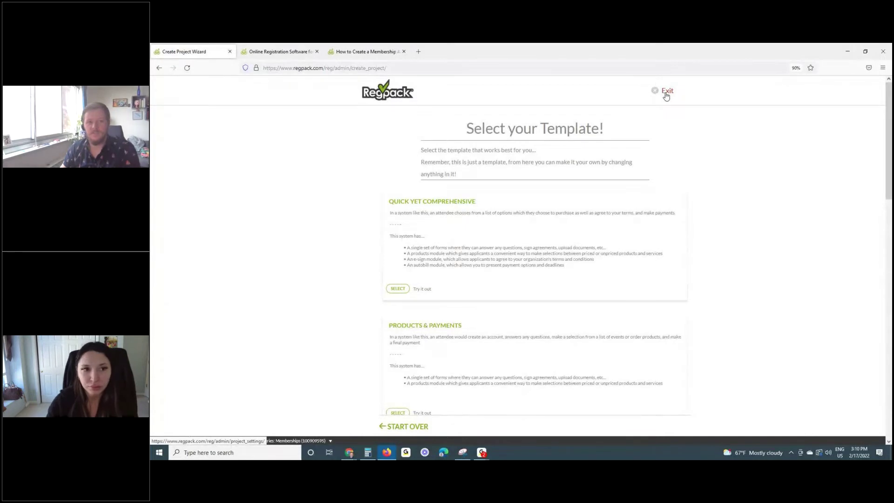
pyautogui.click(666, 92)
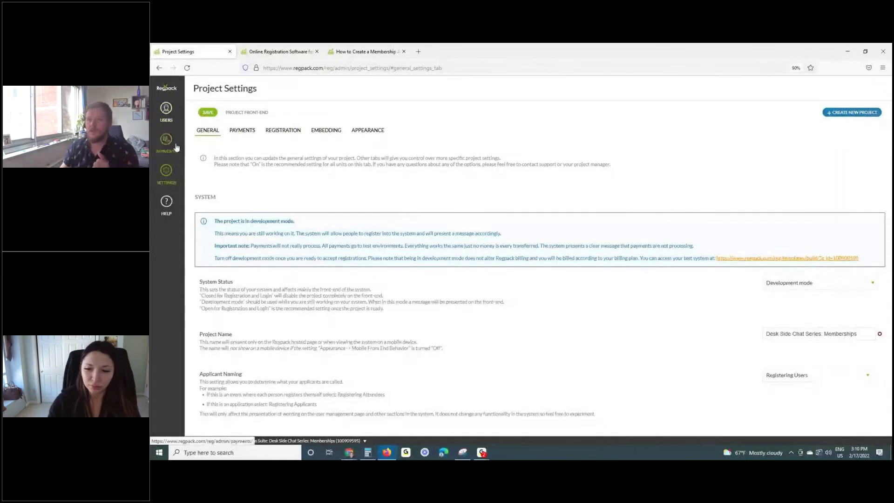
# - Open Form Management and look over the project's registration forms
pyautogui.moveTo(167, 171)
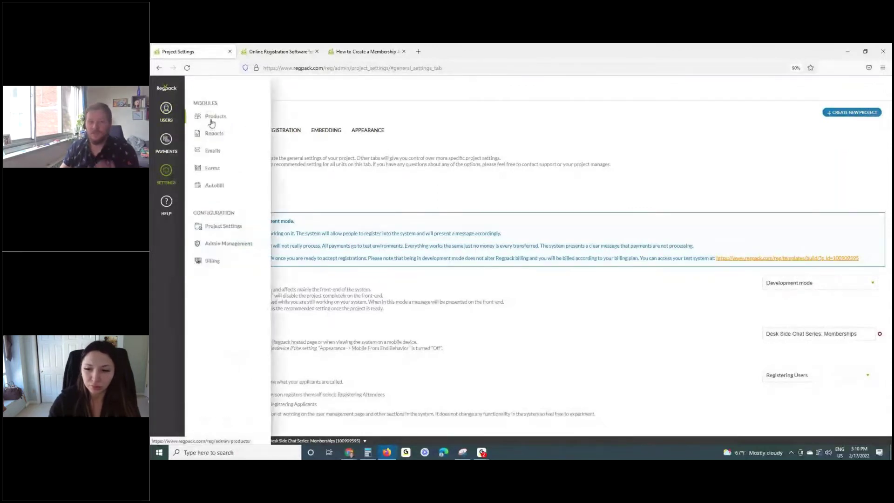
pyautogui.click(212, 169)
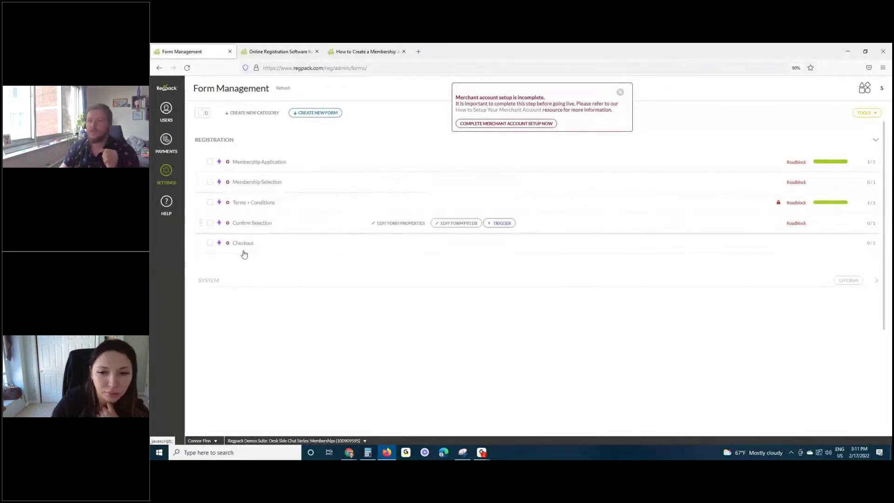
pyautogui.click(173, 115)
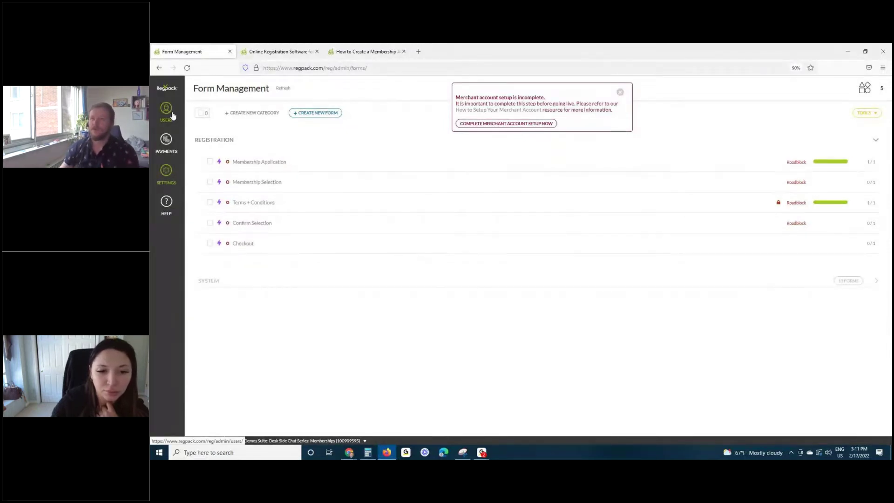
# - Open Product Management and look over the products in the Membership Level category
pyautogui.click(166, 172)
pyautogui.click(208, 119)
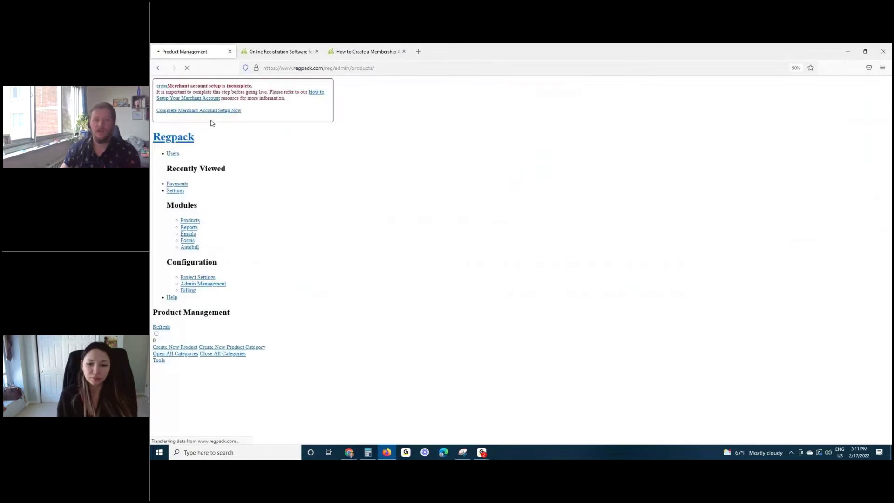
pyautogui.moveTo(363, 208)
pyautogui.moveTo(367, 171)
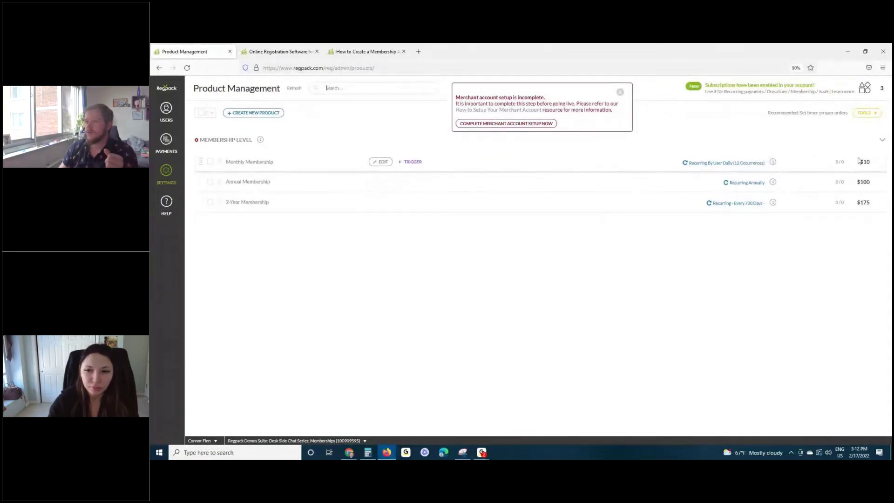
# - Open the Monthly Membership product, examine its subscription settings and available recurrence intervals, and close it without changes
pyautogui.click(382, 162)
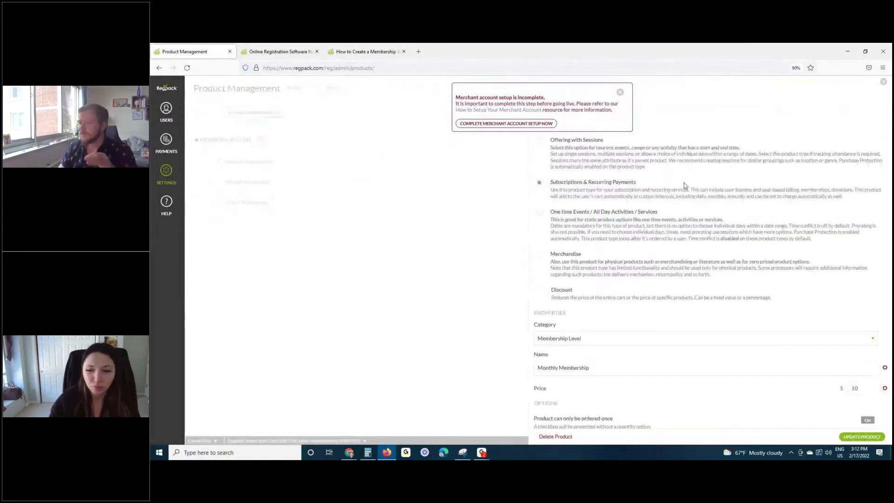
pyautogui.scroll(-1, 675, 184)
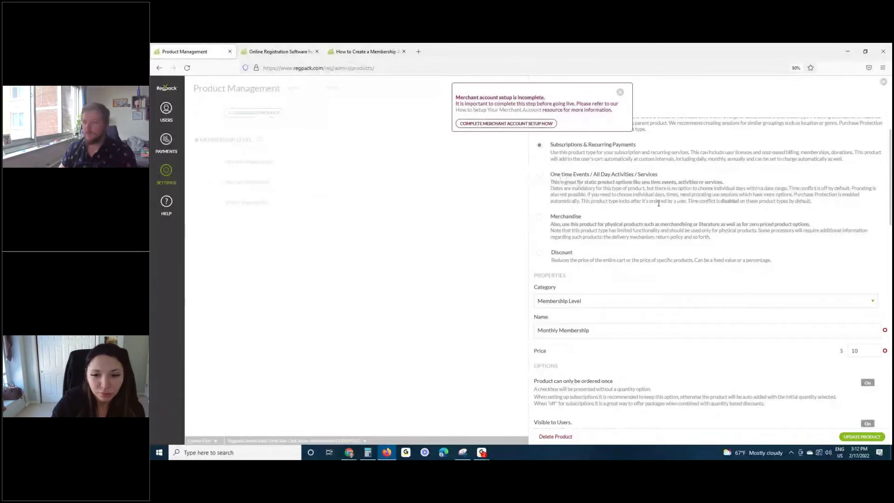
pyautogui.scroll(-1, 659, 206)
pyautogui.scroll(-1, 659, 206)
pyautogui.scroll(-3, 659, 206)
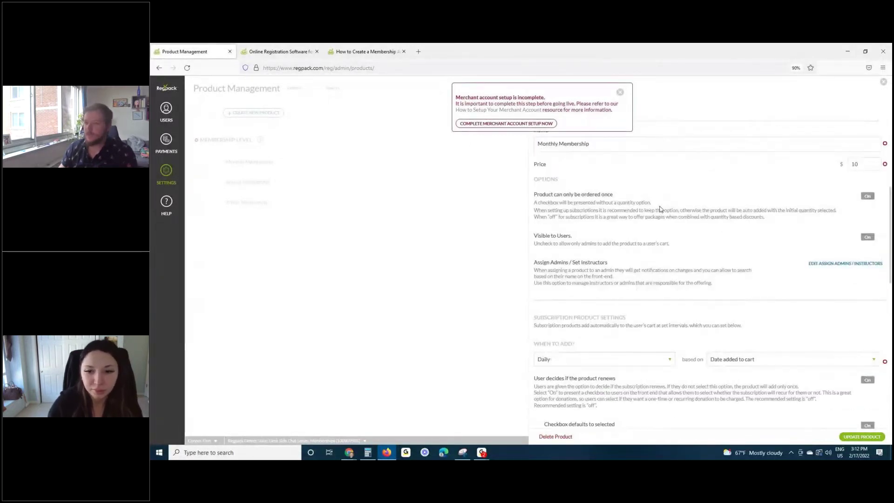
pyautogui.scroll(-1, 677, 252)
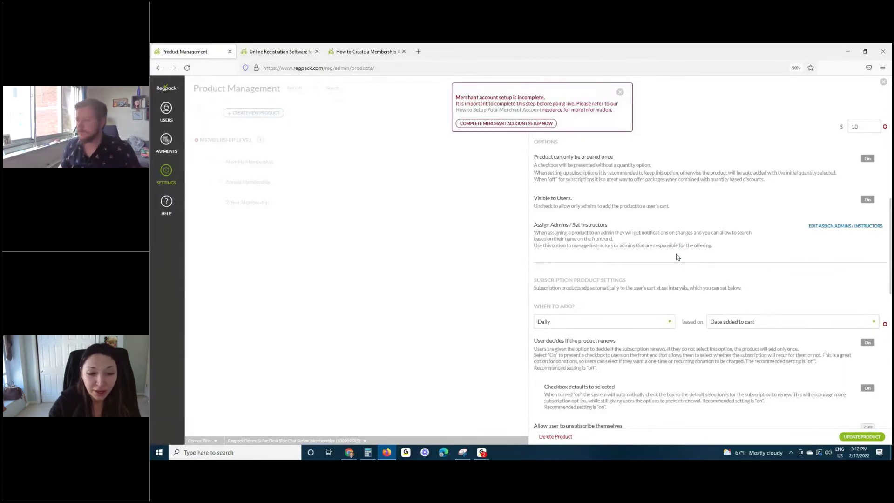
pyautogui.click(633, 325)
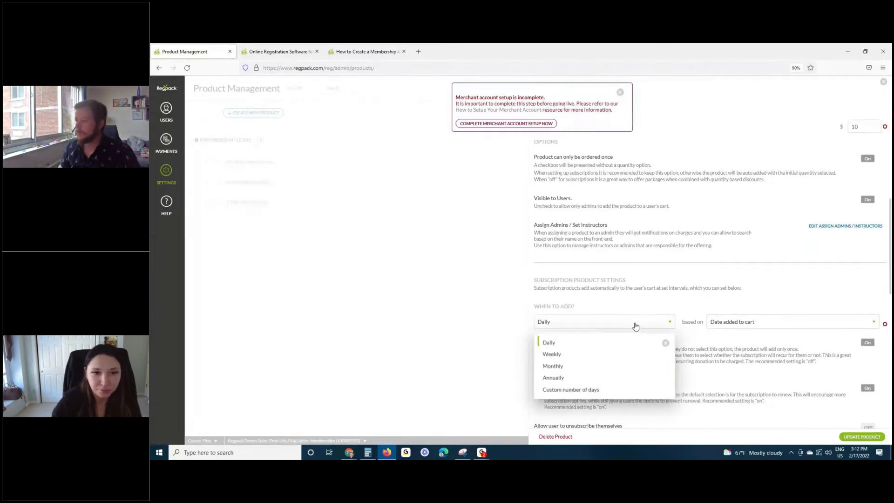
pyautogui.scroll(-1, 636, 326)
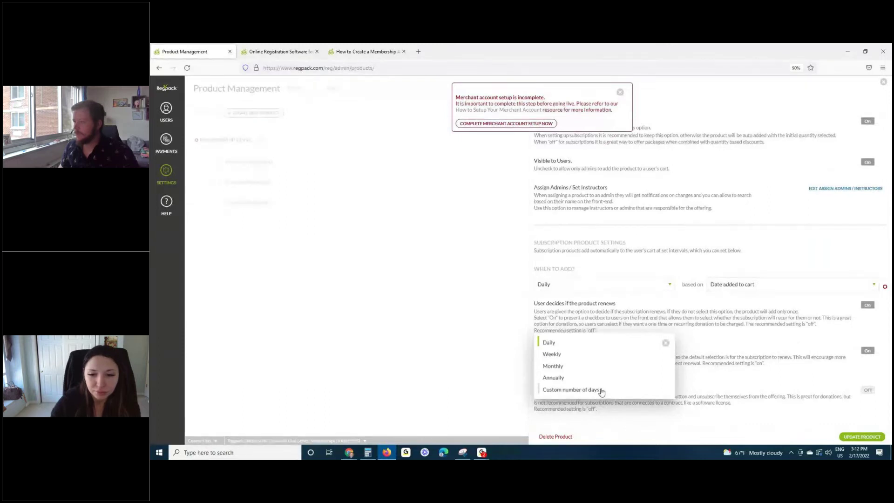
pyautogui.click(666, 343)
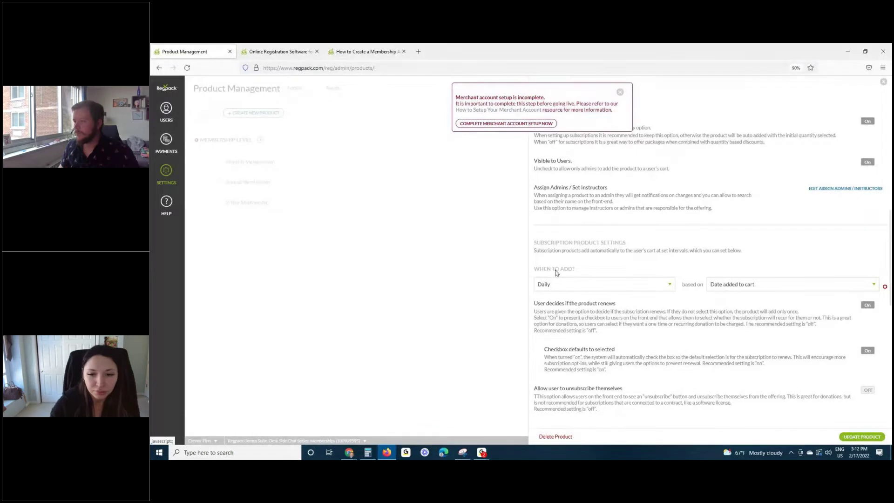
pyautogui.click(466, 244)
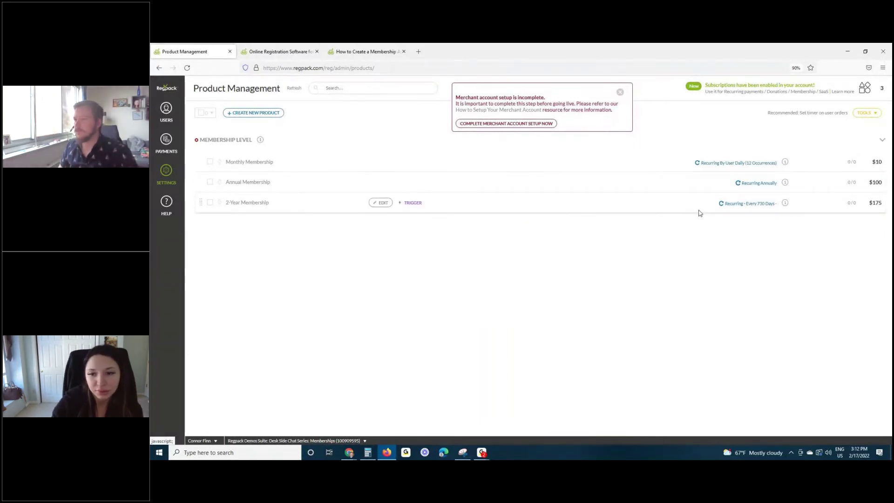
# - Reopen the Monthly Membership product, set its recurrence to Monthly, and turn on the option letting users decide whether it renews
pyautogui.click(380, 162)
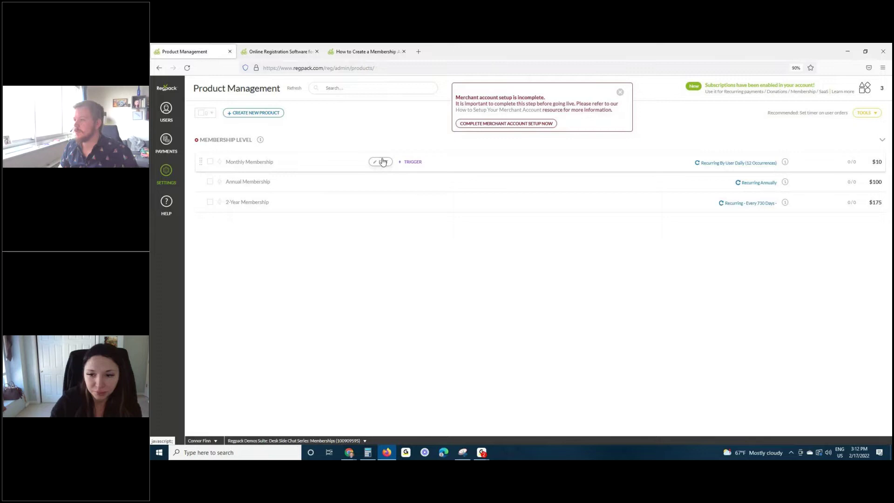
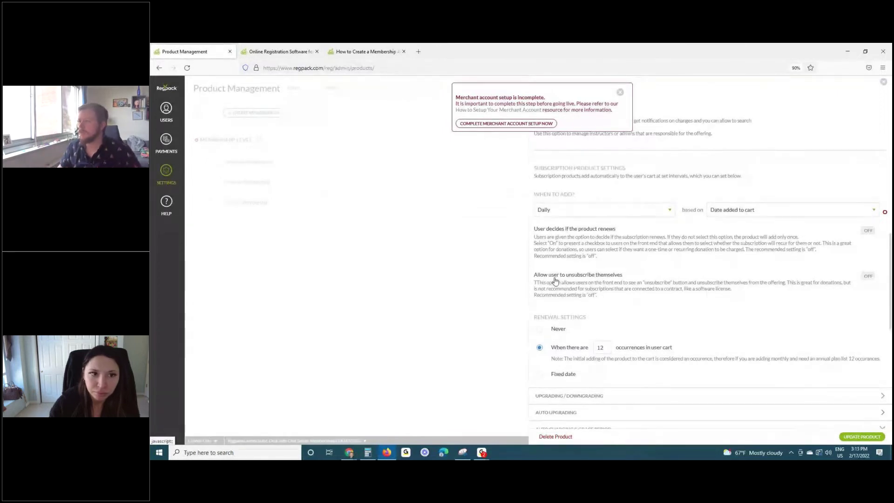
pyautogui.click(654, 213)
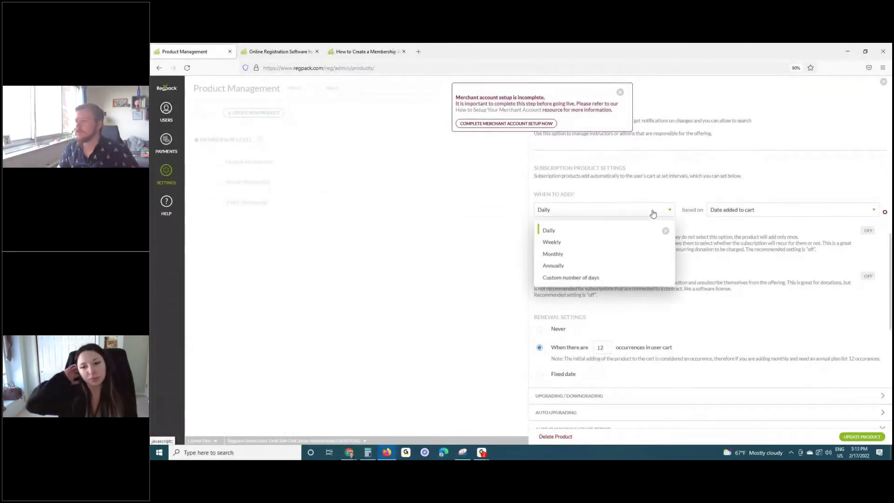
pyautogui.click(553, 254)
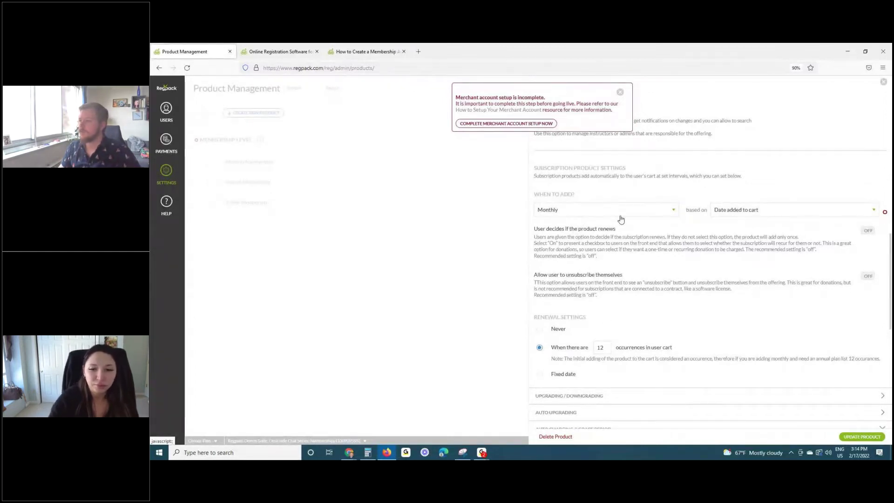
pyautogui.click(867, 231)
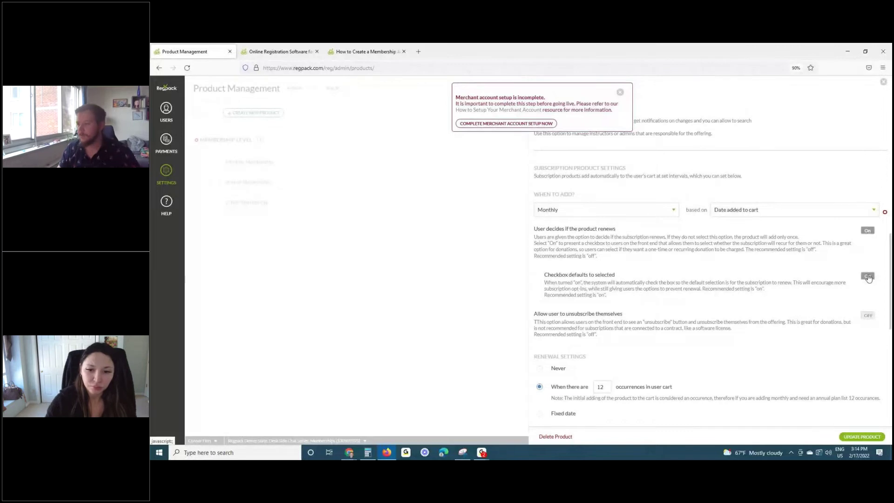
# - Review the unsubscribe option, renewal limits, and auto charging and grace period settings of the Monthly Membership product
pyautogui.scroll(-1, 833, 357)
pyautogui.scroll(-6, 833, 357)
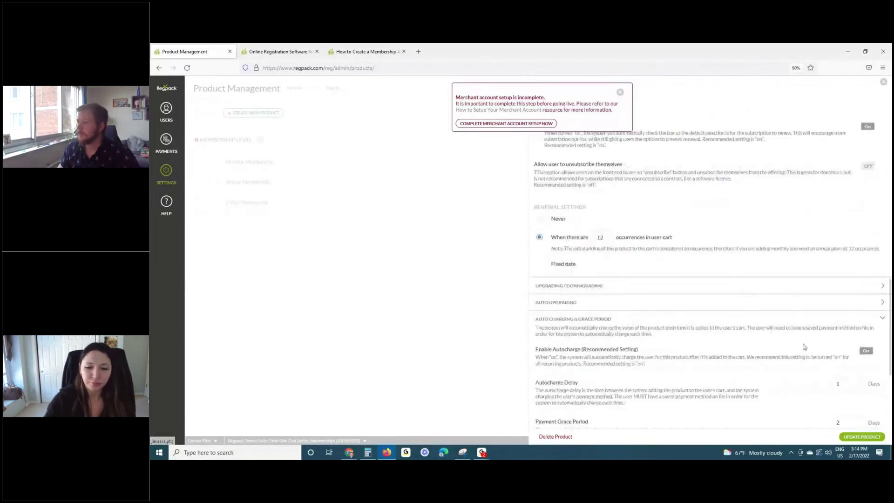
pyautogui.scroll(2, 790, 327)
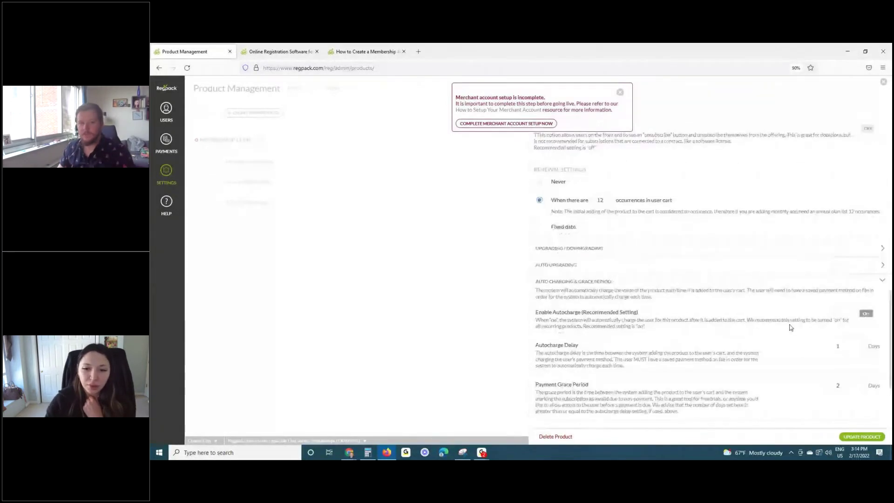
pyautogui.hotkey('alt', 'Tab')
pyautogui.press('Escape')
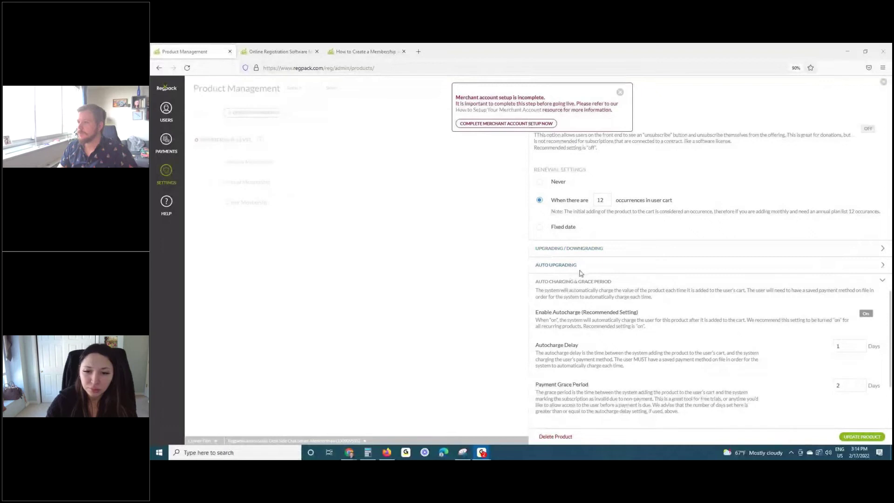
pyautogui.scroll(1, 583, 281)
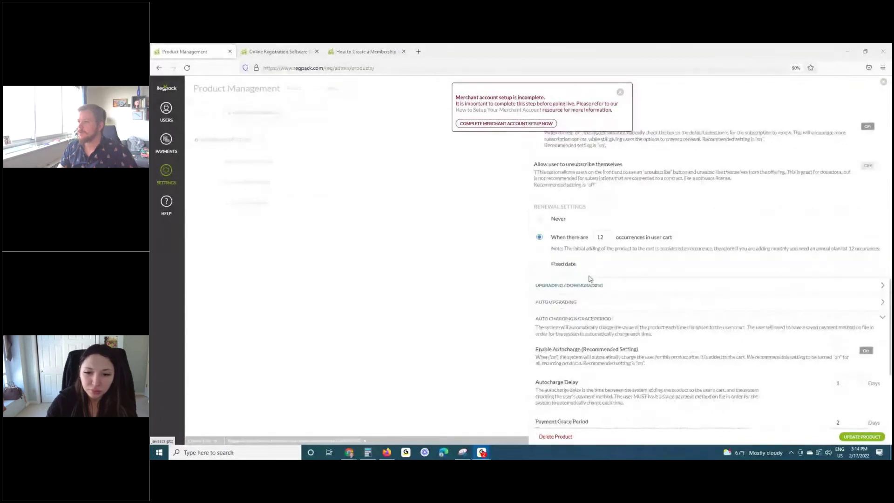
pyautogui.scroll(1, 590, 251)
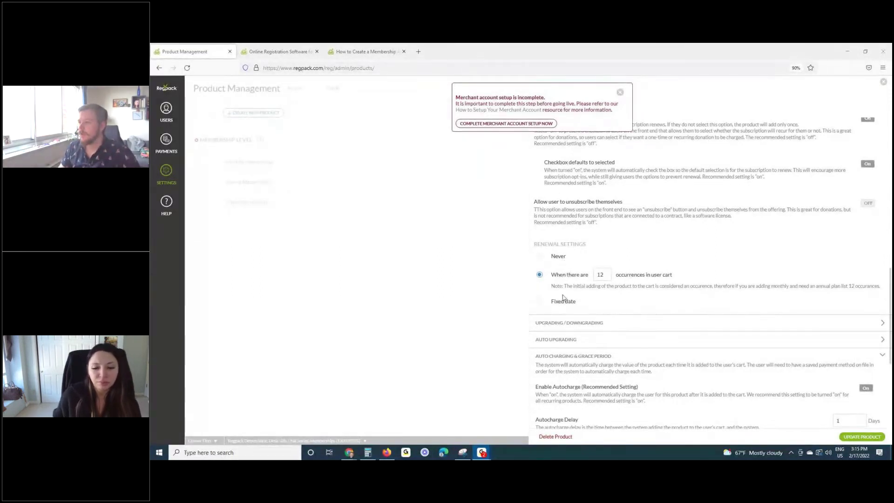
pyautogui.scroll(-1, 564, 300)
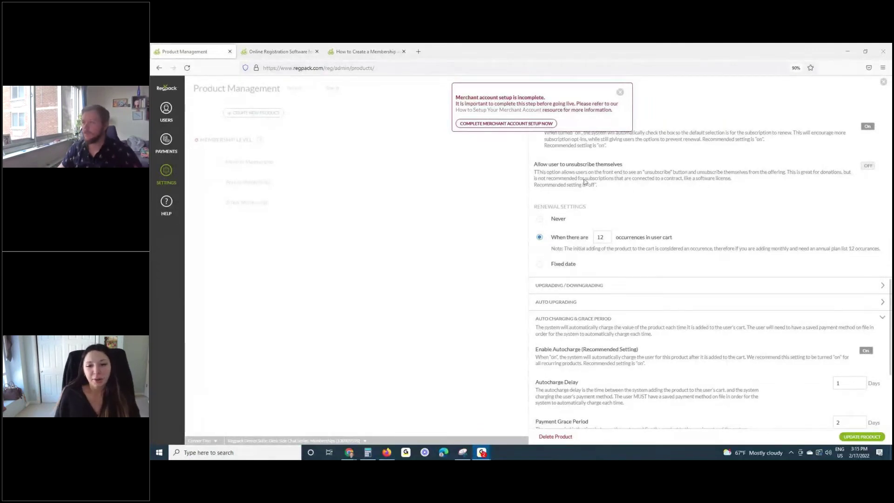
# - Dismiss the merchant account notice and examine the occurrence limit, autocharge delay and payment grace period settings
pyautogui.click(619, 92)
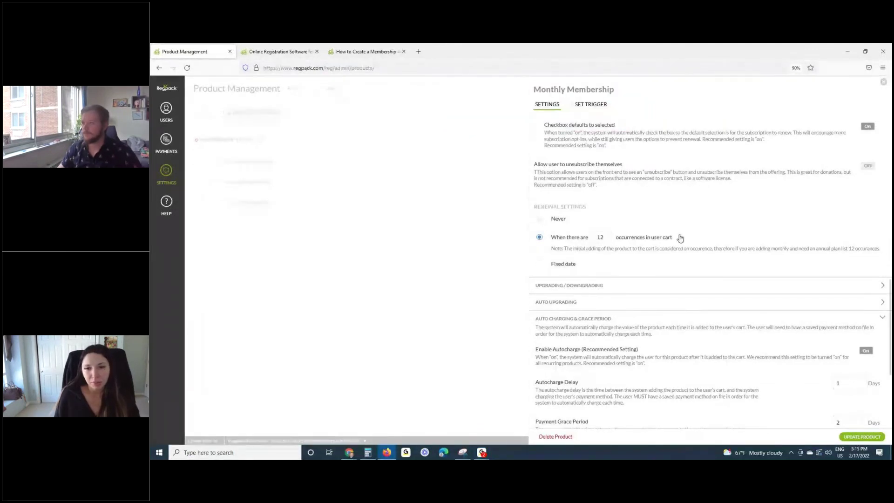
pyautogui.scroll(2, 715, 259)
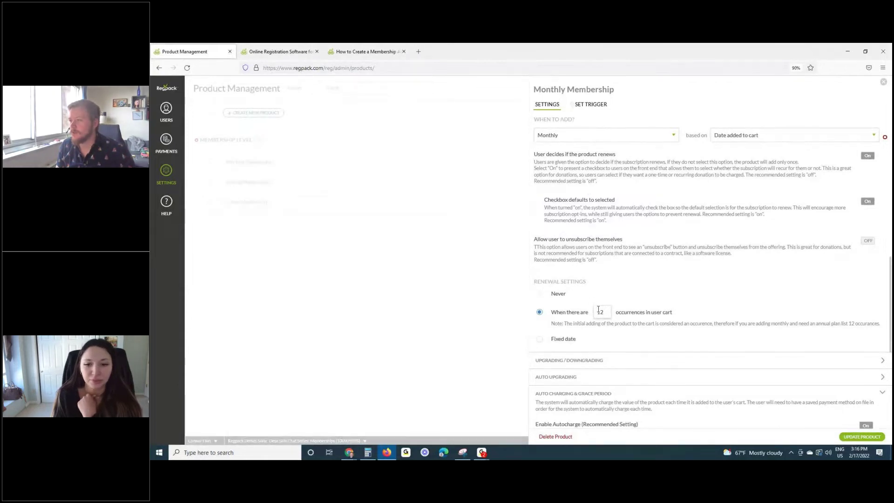
pyautogui.scroll(2, 594, 205)
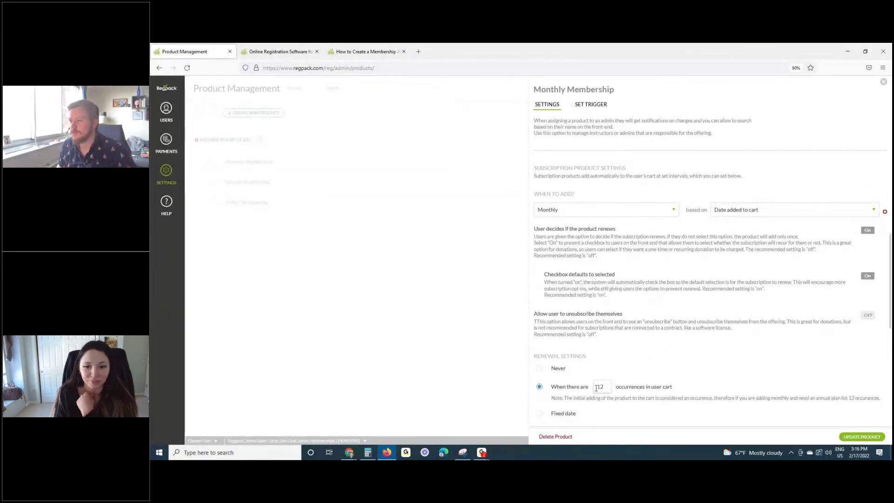
pyautogui.scroll(-4, 596, 388)
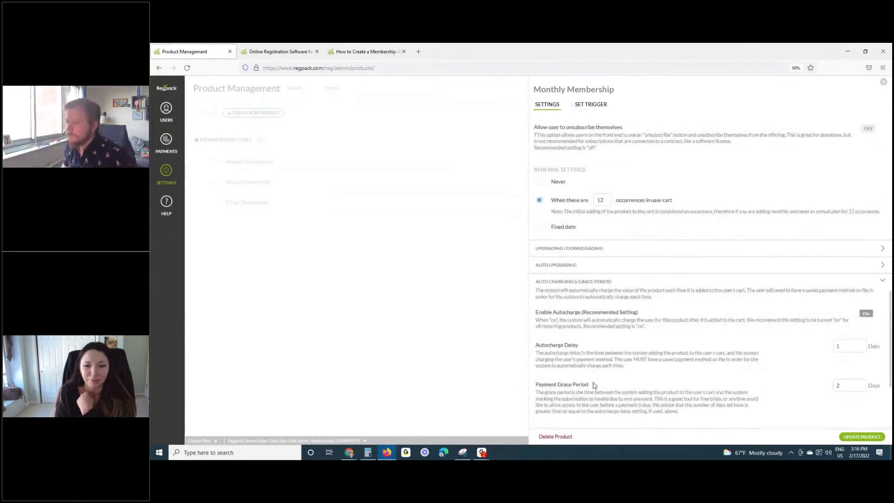
pyautogui.scroll(-2, 579, 346)
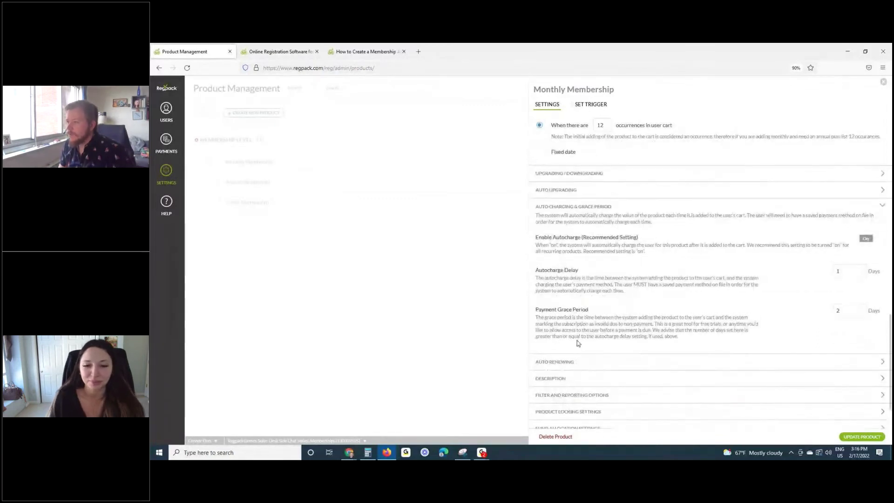
pyautogui.scroll(1, 584, 271)
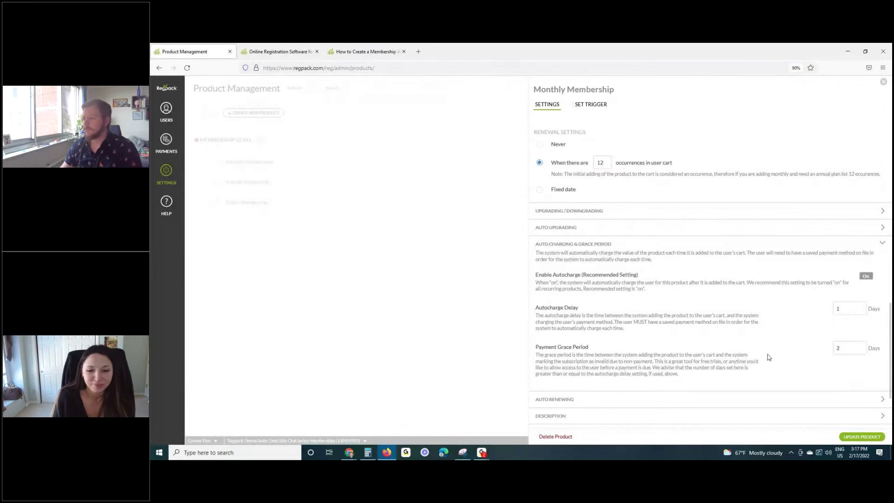
# - Examine the Upgrading/Downgrading section of the Monthly Membership product and close the product without changes
pyautogui.scroll(-1, 777, 345)
pyautogui.scroll(1, 777, 345)
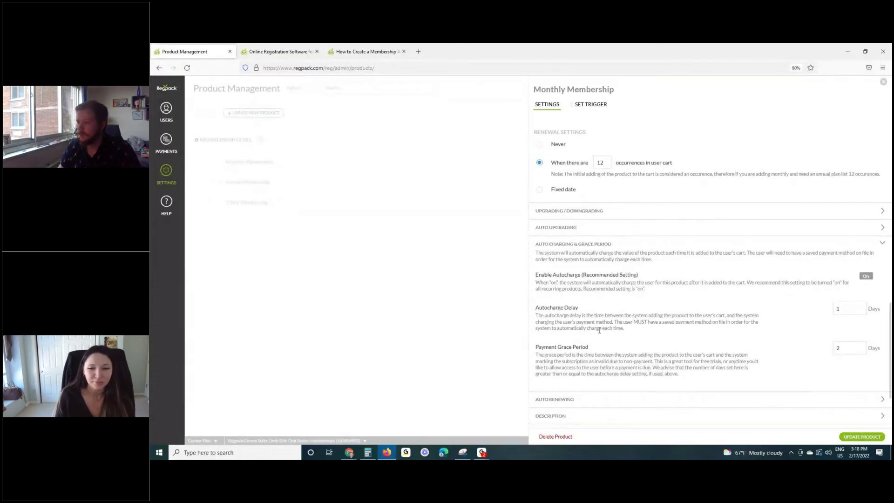
pyautogui.scroll(-2, 598, 285)
pyautogui.scroll(2, 598, 317)
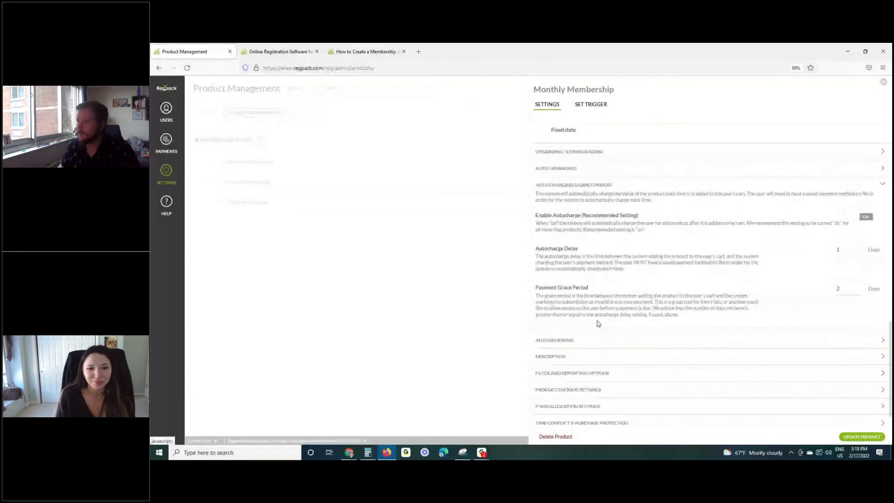
pyautogui.scroll(1, 620, 233)
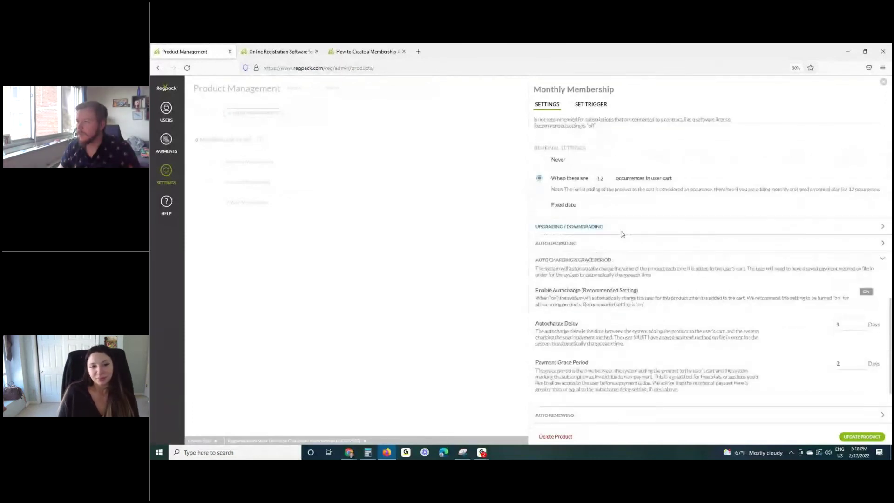
pyautogui.click(622, 228)
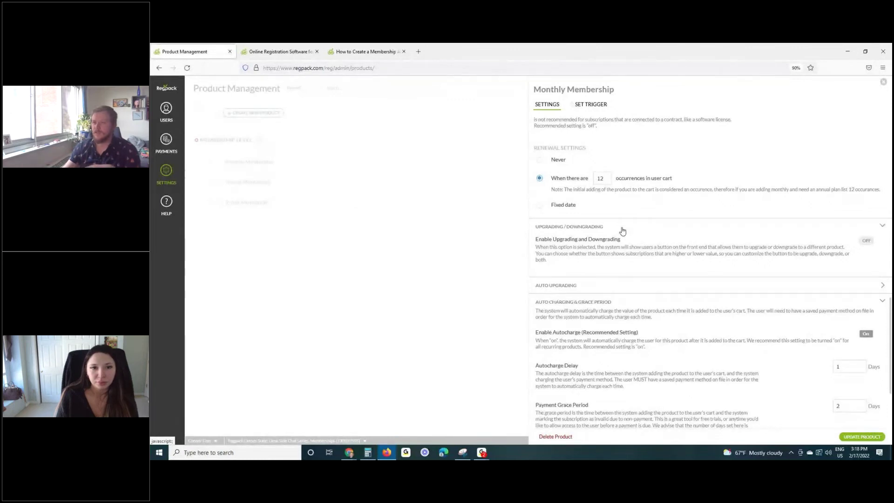
pyautogui.click(393, 229)
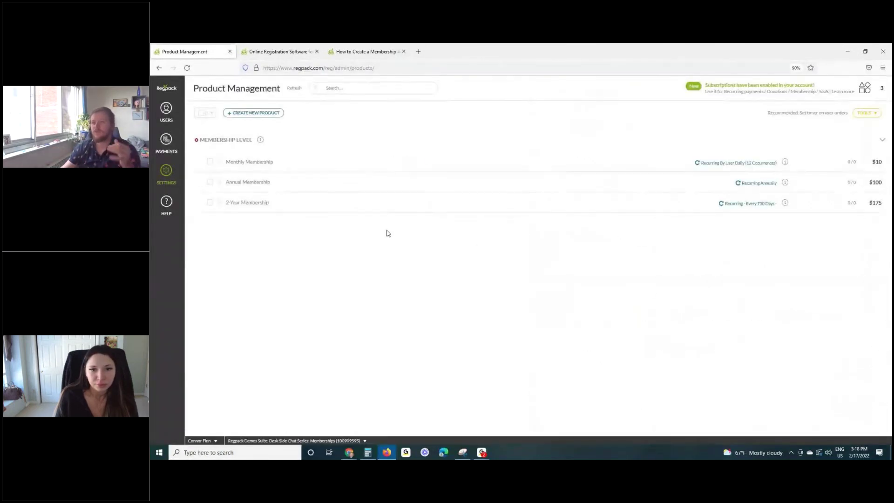
# - Reopen the Monthly Membership product, examine its option for enabling upgrading and downgrading, and close it without changes
pyautogui.moveTo(321, 166)
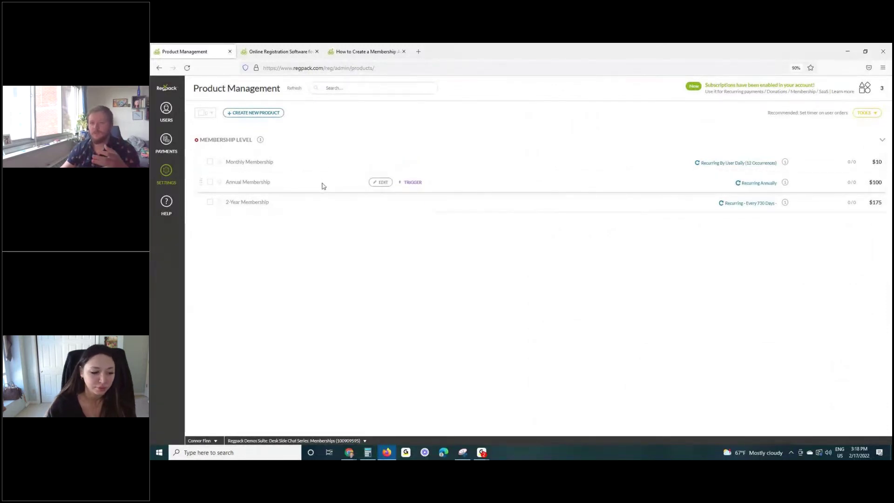
pyautogui.moveTo(321, 201)
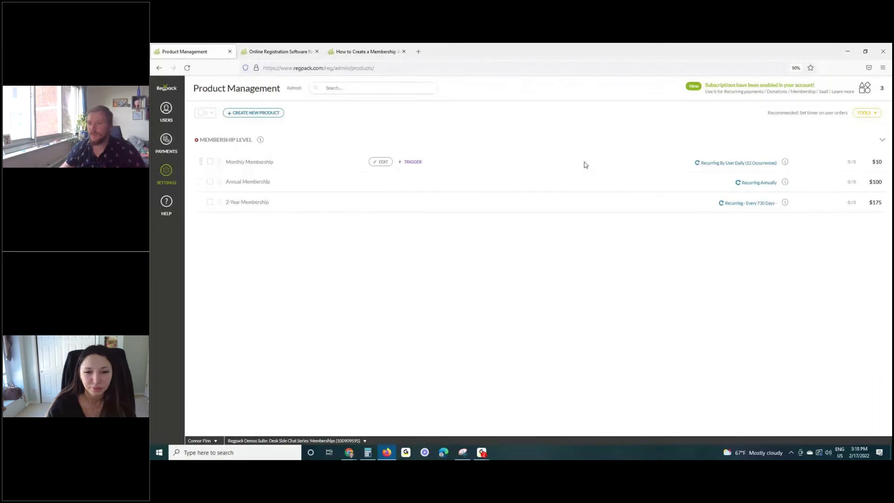
pyautogui.click(381, 161)
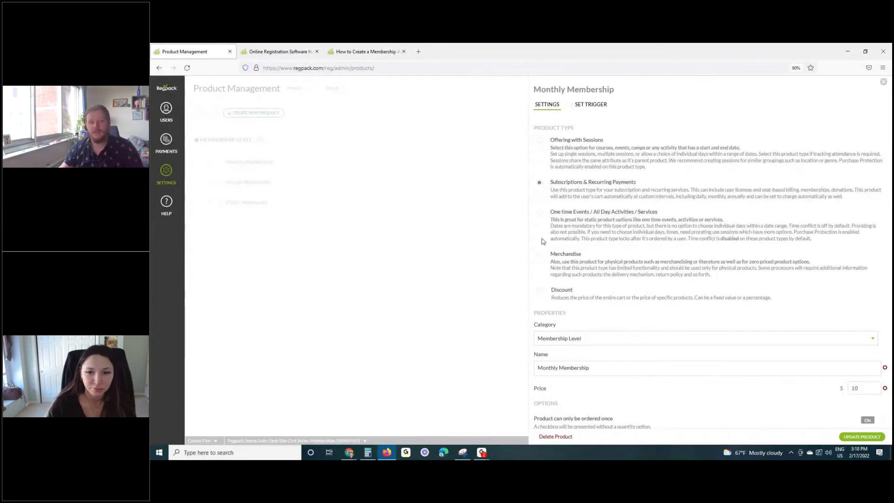
pyautogui.scroll(-3, 545, 242)
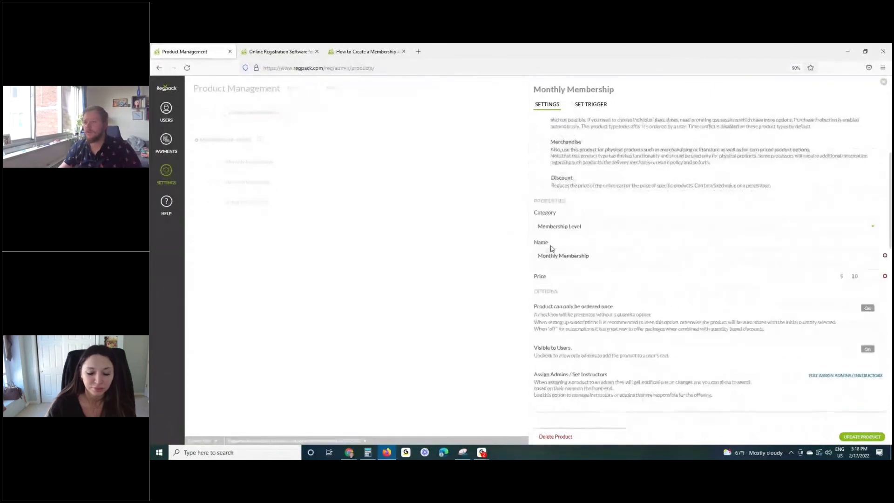
pyautogui.scroll(-5, 551, 248)
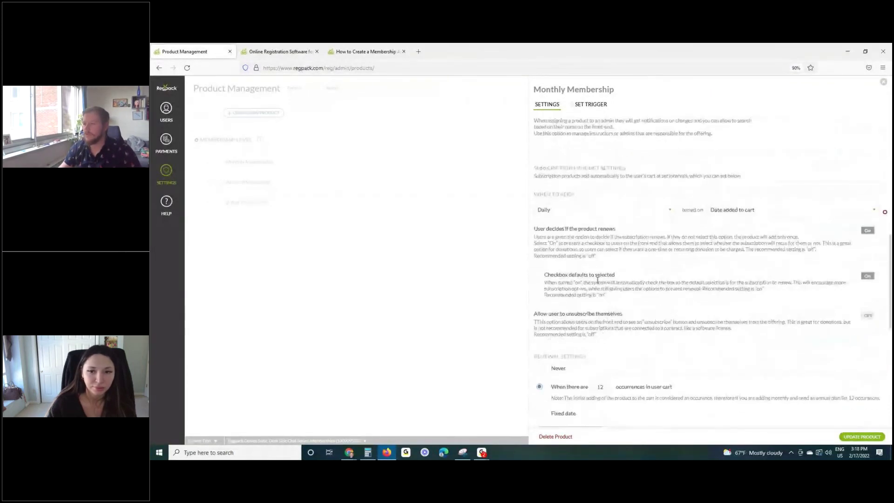
pyautogui.scroll(-3, 598, 279)
pyautogui.scroll(-2, 598, 282)
pyautogui.click(589, 212)
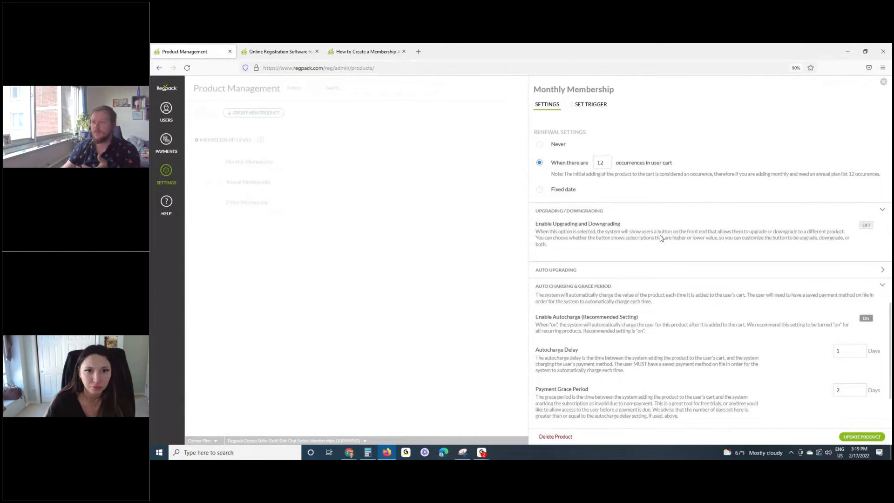
pyautogui.click(445, 196)
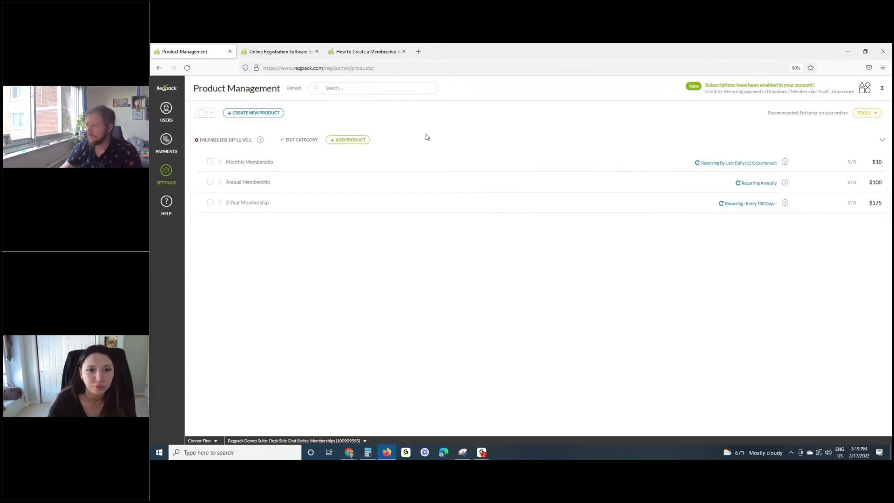
# - In the registration form preview, choose Monthly Membership on the Membership Selection form and submit it
pyautogui.click(295, 47)
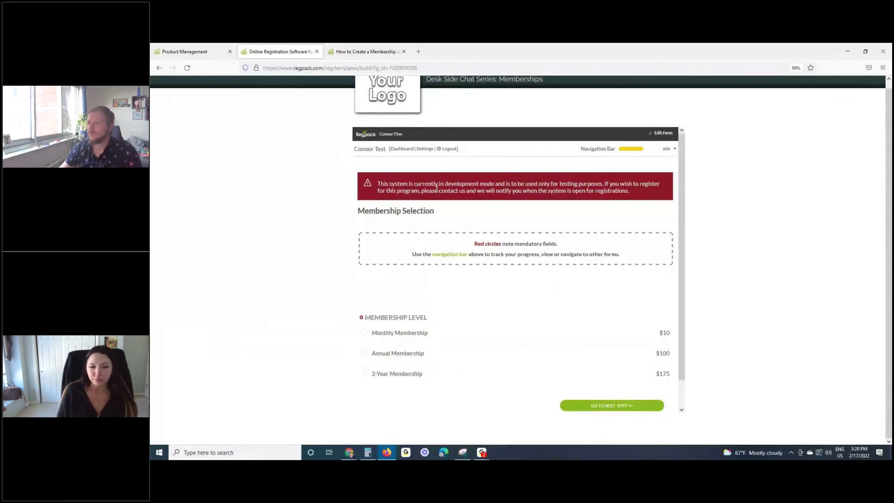
pyautogui.click(633, 149)
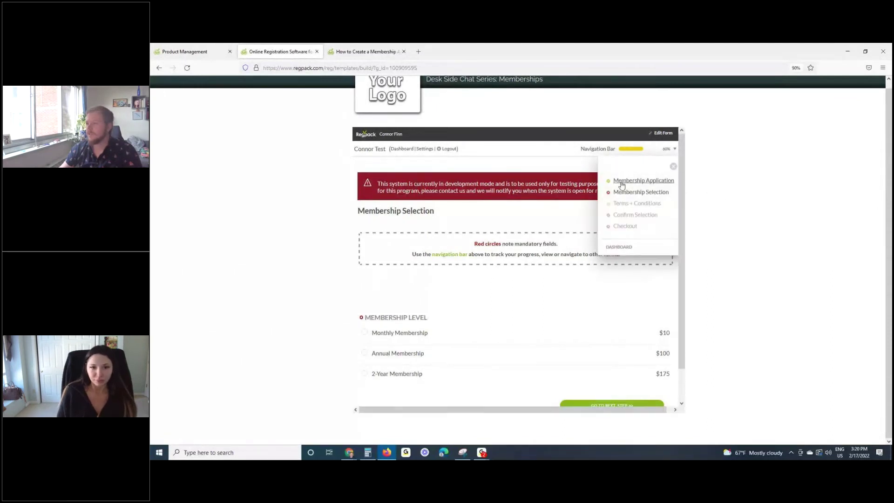
pyautogui.click(639, 192)
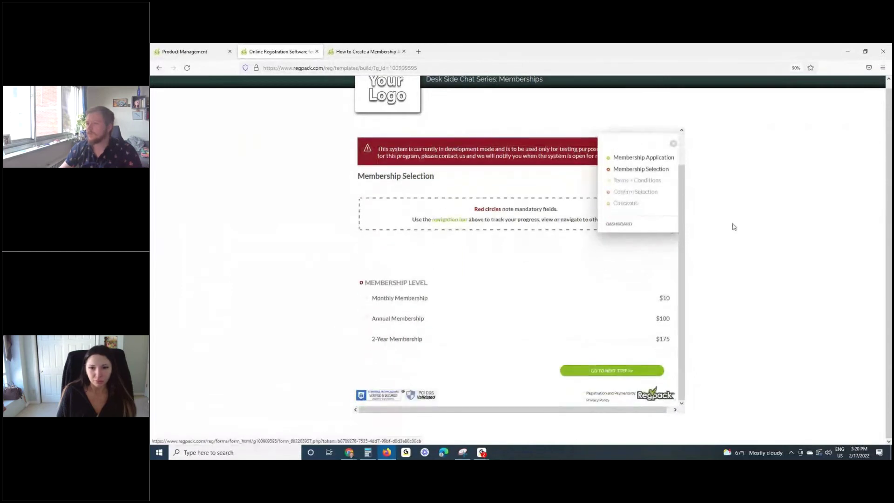
pyautogui.click(673, 143)
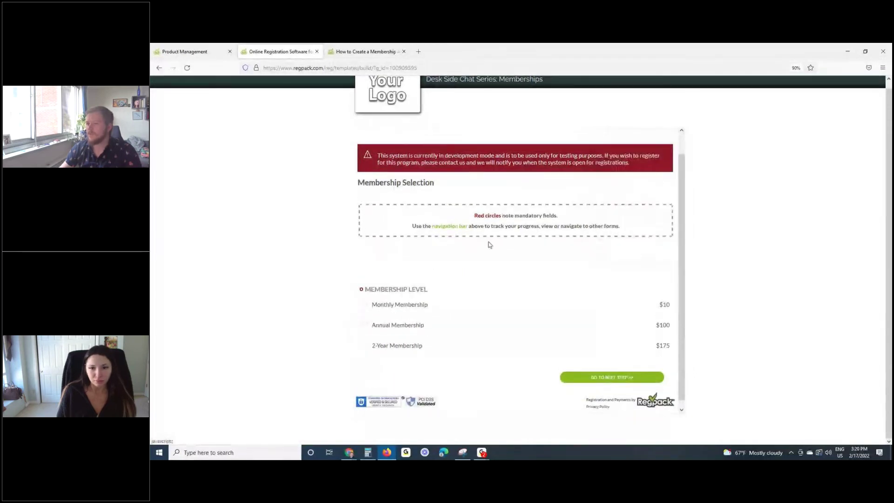
pyautogui.click(405, 308)
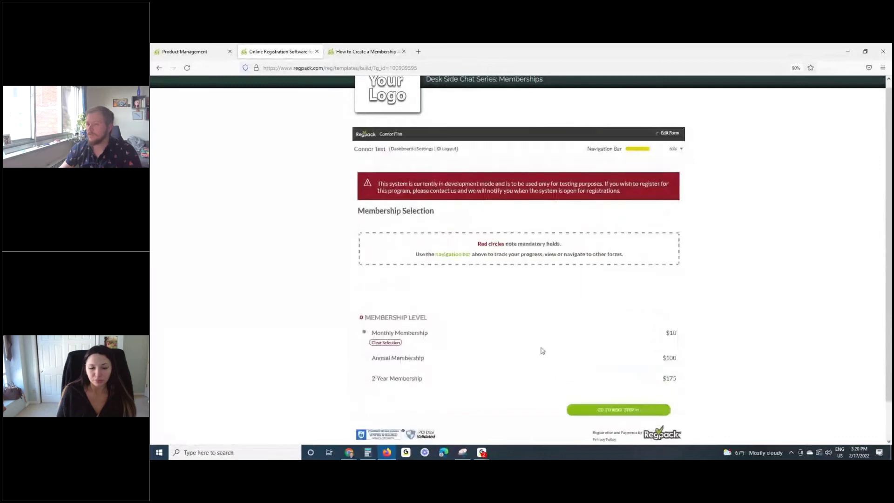
pyautogui.click(589, 411)
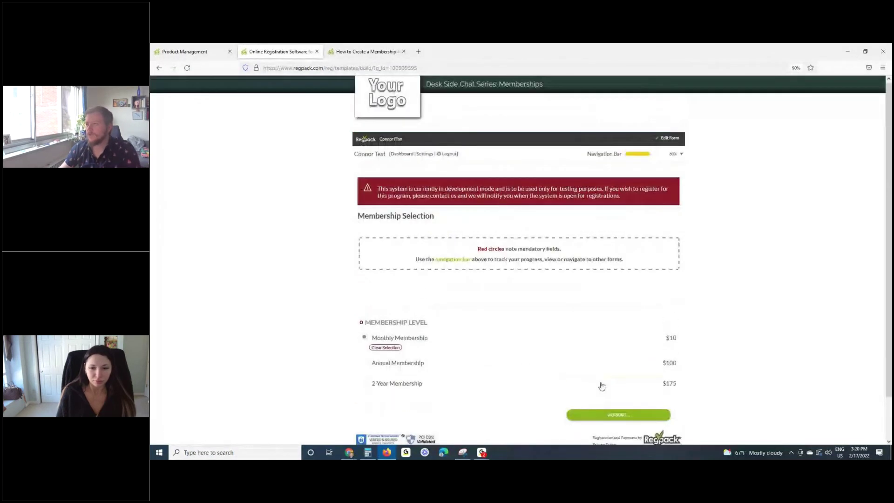
# - Revisit the submitted Membership Selection form, continue to Confirm Selection, and view the Monthly Membership subscription's auto-added instances
pyautogui.click(634, 156)
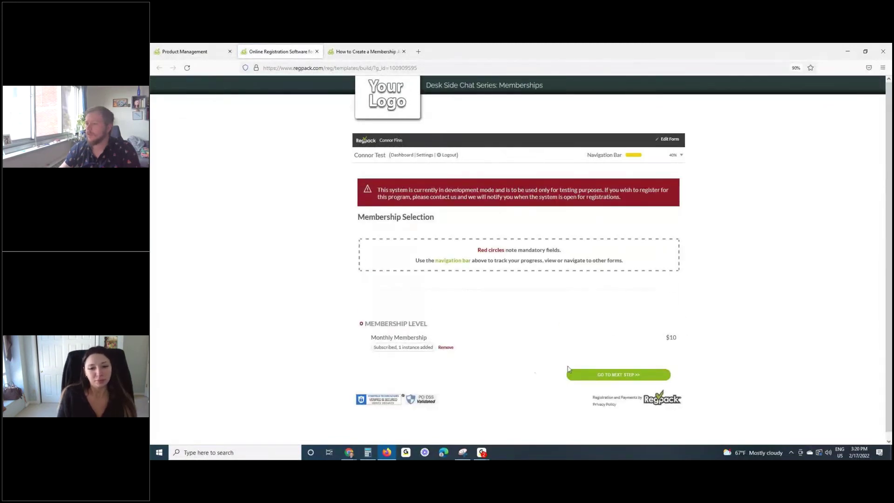
pyautogui.click(607, 374)
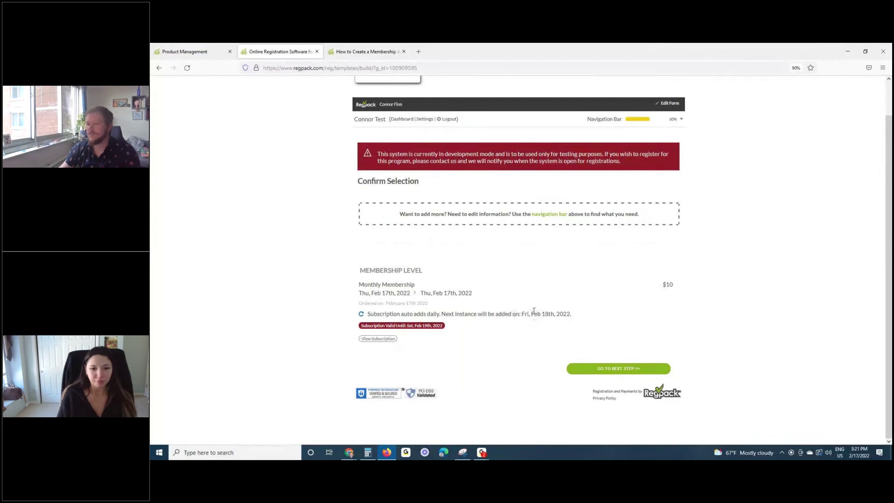
pyautogui.click(204, 47)
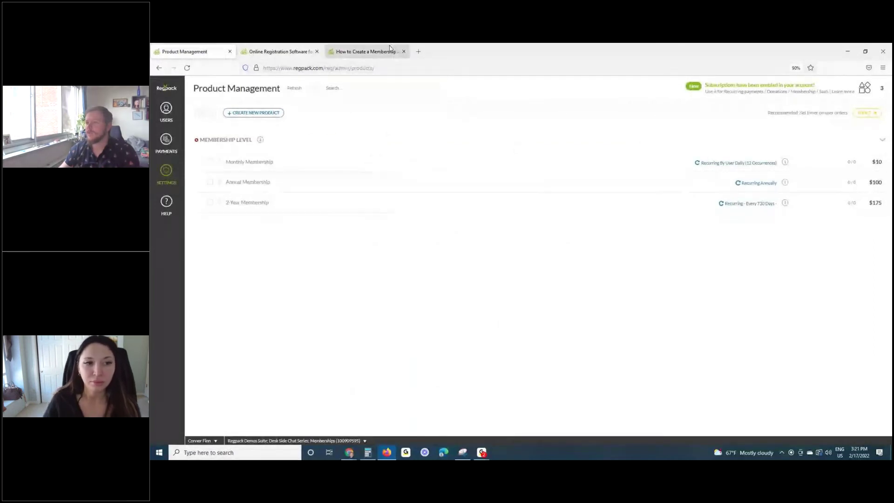
pyautogui.click(365, 51)
pyautogui.hotkey('ctrl', 'shift', 'Tab')
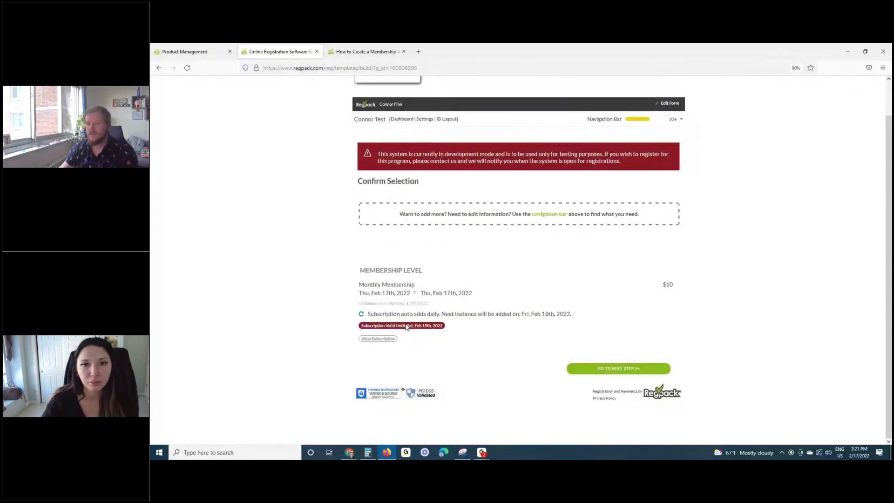
pyautogui.click(383, 338)
pyautogui.scroll(-3, 386, 338)
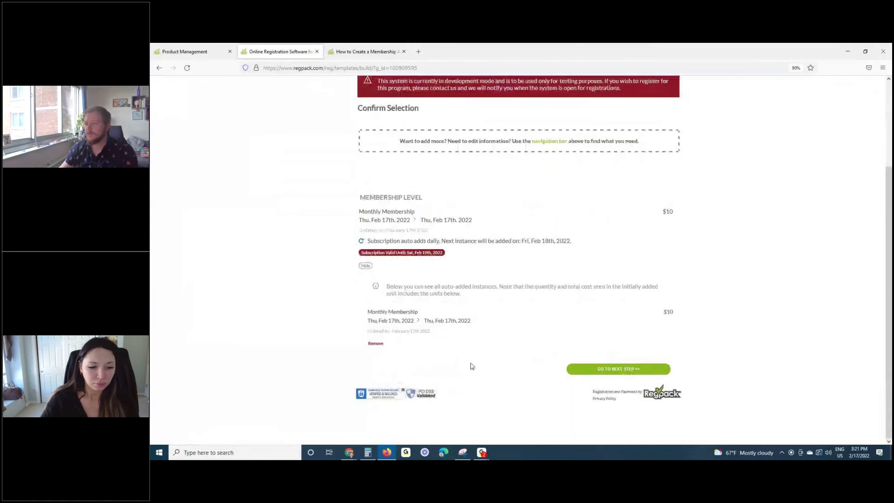
# - Continue to Checkout, switch the payment method to credit card, and examine the payment fields and amount due
pyautogui.click(620, 371)
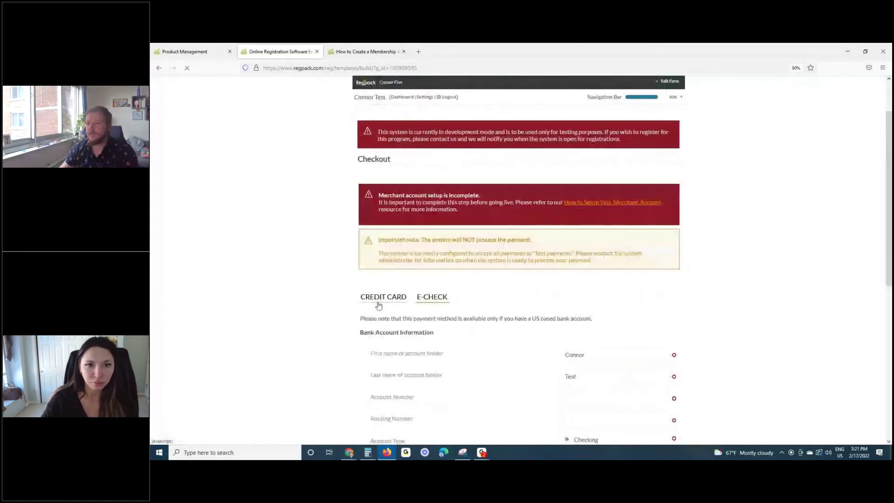
pyautogui.click(381, 301)
pyautogui.scroll(-6, 394, 300)
pyautogui.scroll(-2, 392, 300)
pyautogui.scroll(6, 393, 299)
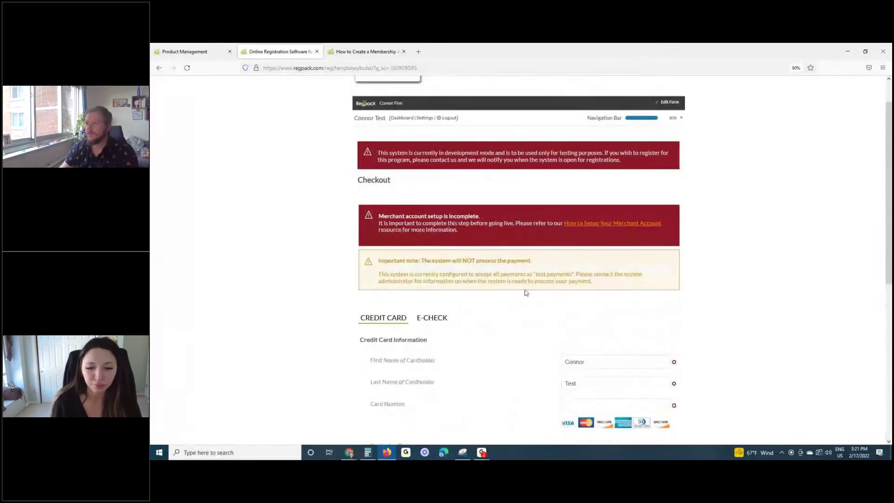
pyautogui.scroll(-3, 525, 292)
pyautogui.scroll(-3, 563, 255)
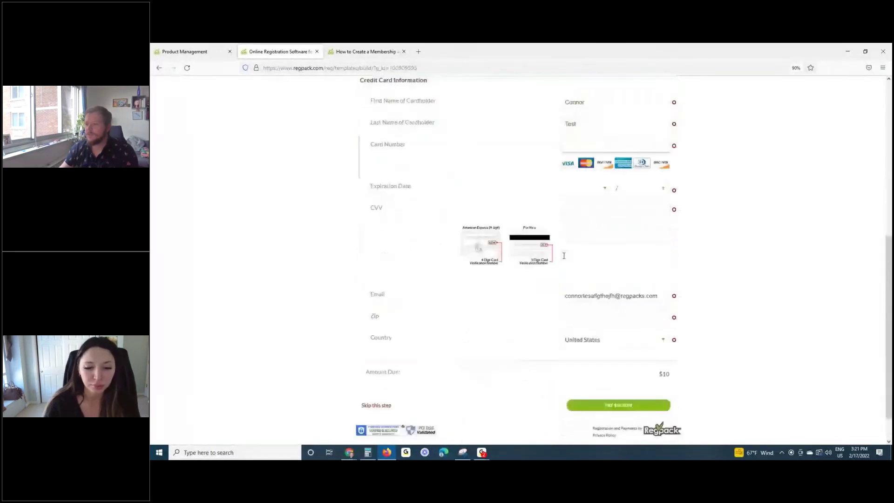
pyautogui.scroll(-1, 453, 310)
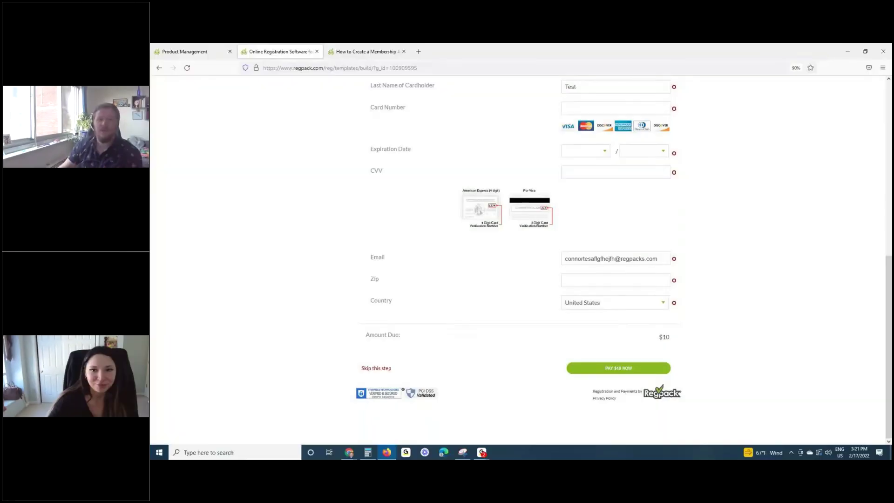
# - Switch to the Kahoot lobby and start the quiz with the joined players
pyautogui.hotkey('alt', 'Tab')
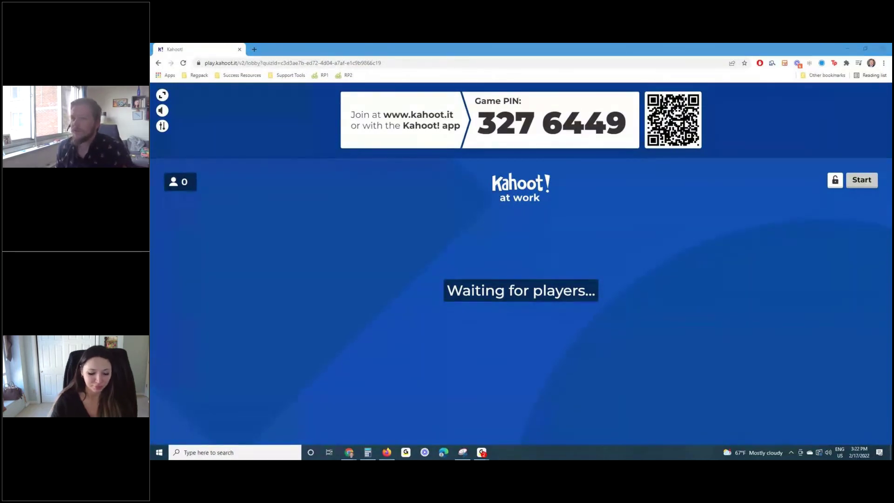
pyautogui.click(339, 176)
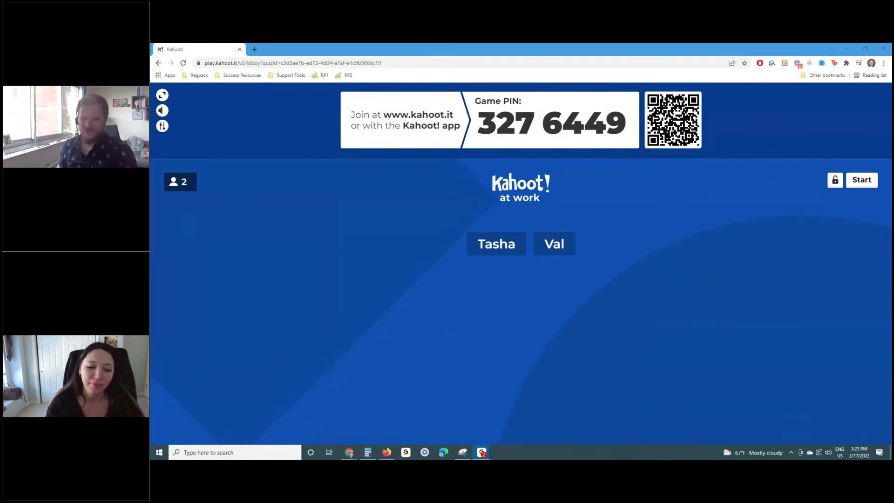
pyautogui.click(319, 216)
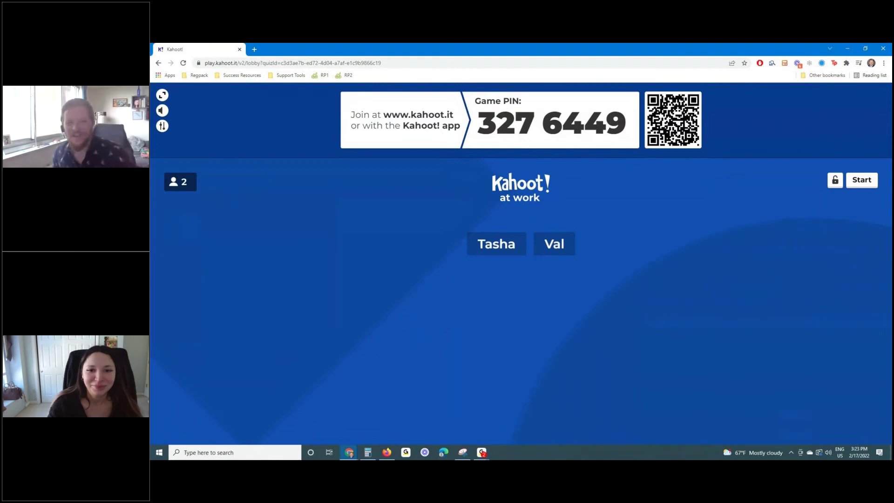
pyautogui.hotkey('alt', 'Tab')
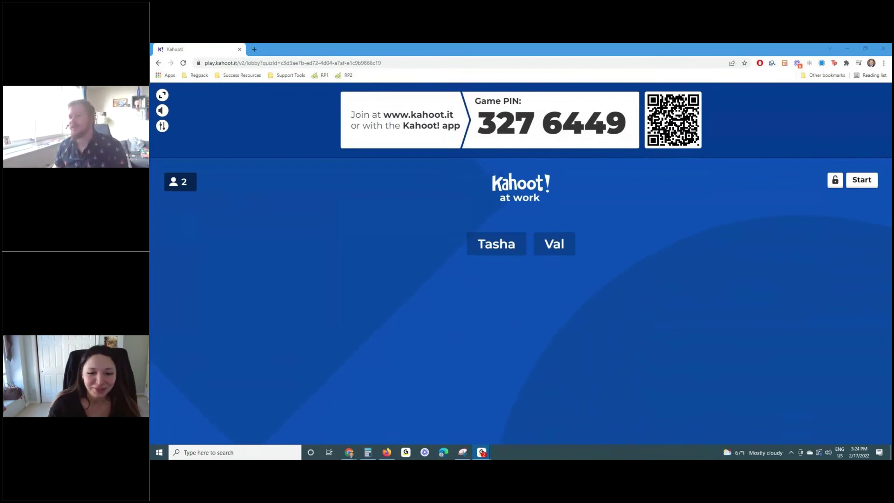
pyautogui.click(865, 180)
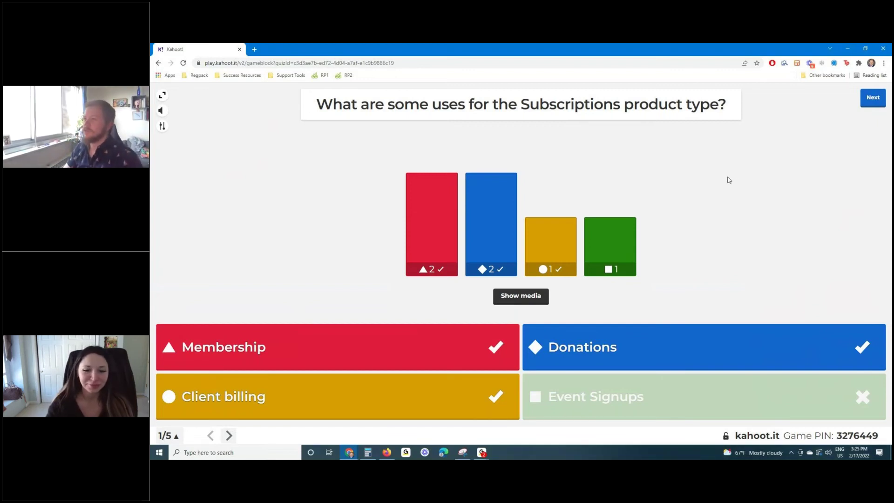
# - Advance the Kahoot quiz through the second question to its scoreboard, and close the quiz window
pyautogui.click(873, 98)
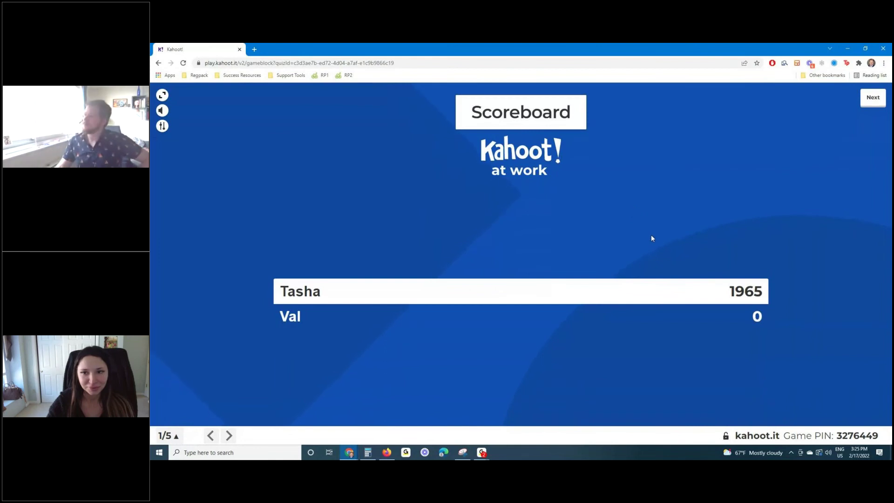
pyautogui.click(882, 98)
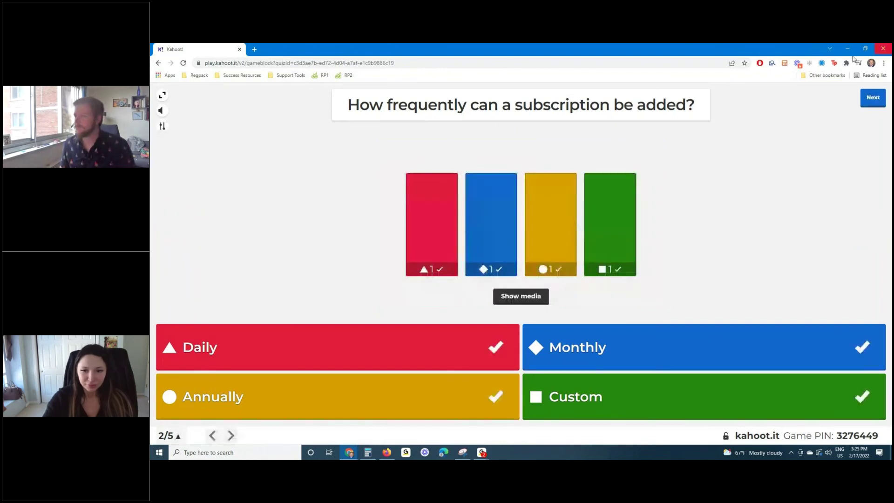
pyautogui.click(866, 99)
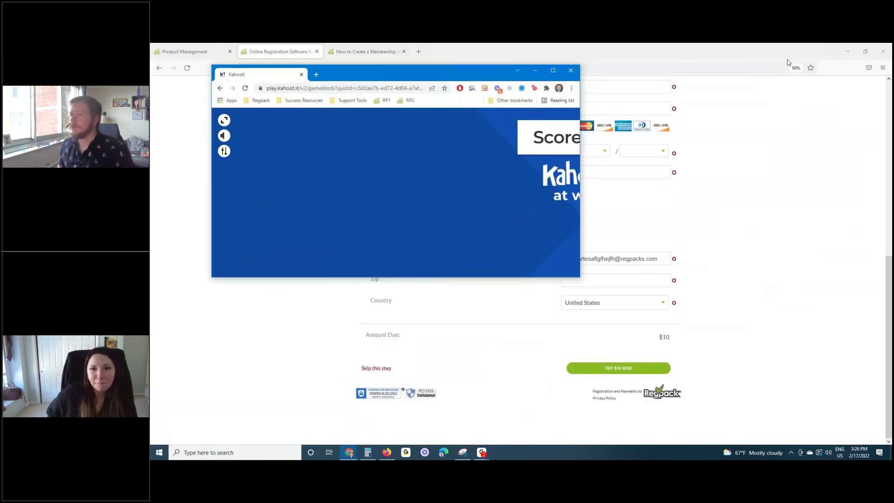
pyautogui.click(866, 48)
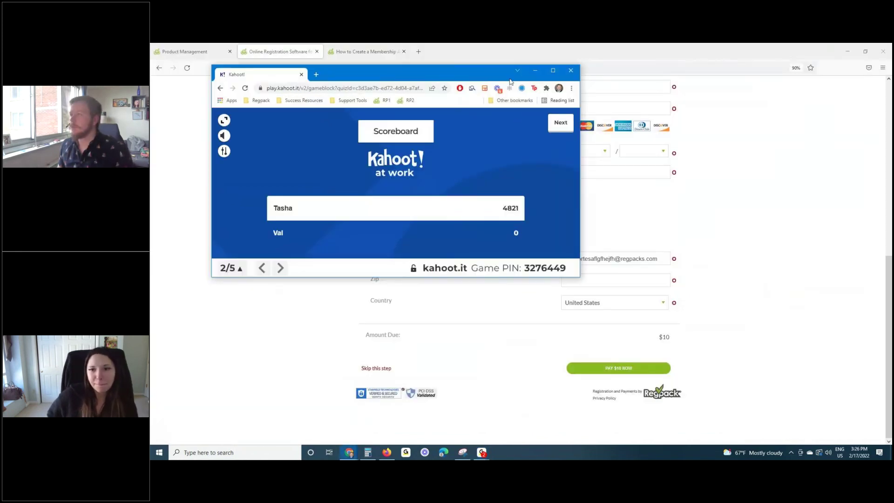
pyautogui.click(571, 70)
pyautogui.click(434, 131)
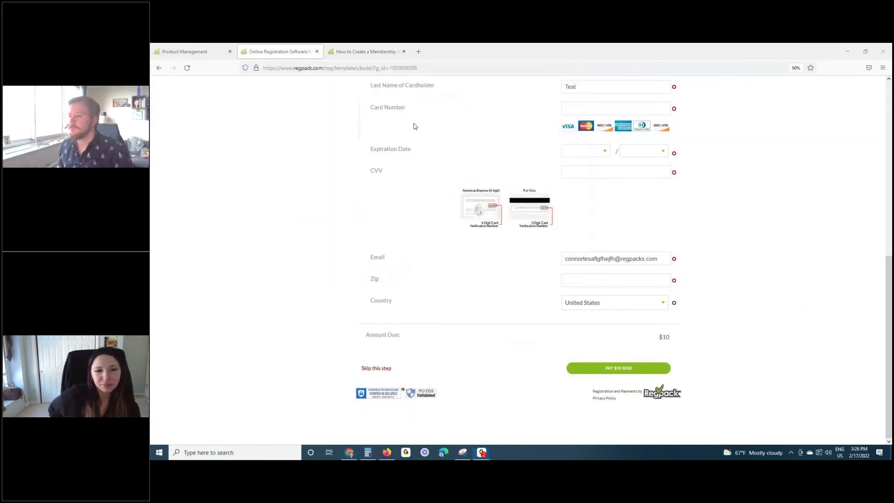
# - Return to the Regpack admin site, open User Management, and dismiss the merchant account notice
pyautogui.scroll(1, 557, 326)
pyautogui.click(209, 48)
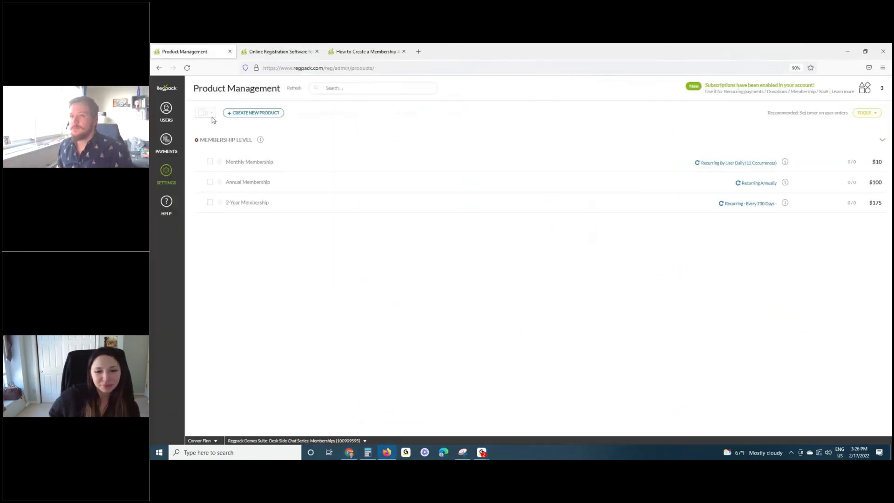
pyautogui.click(167, 110)
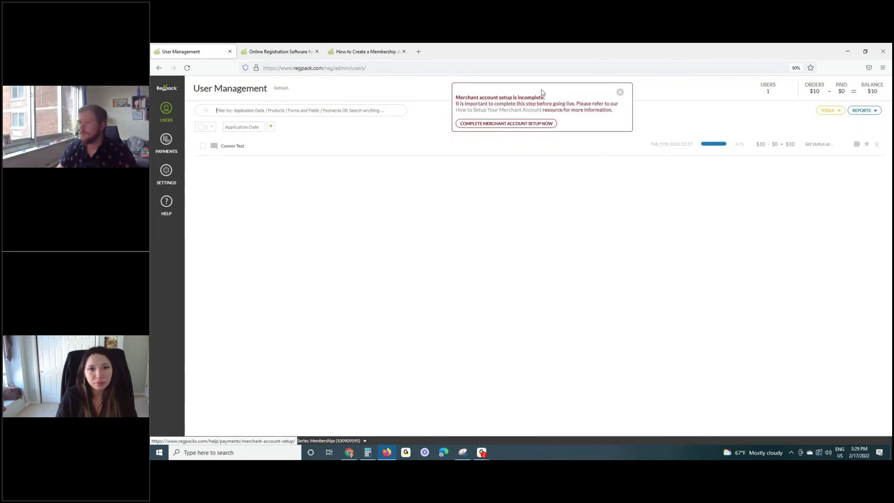
pyautogui.click(620, 92)
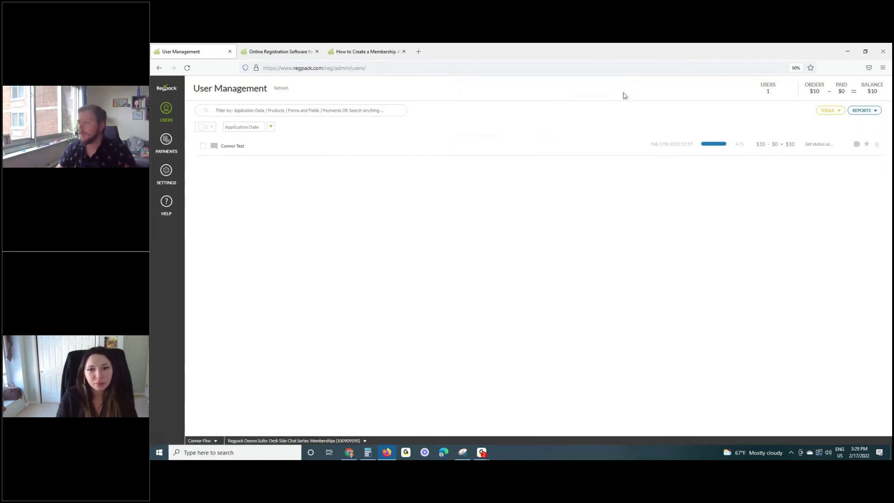